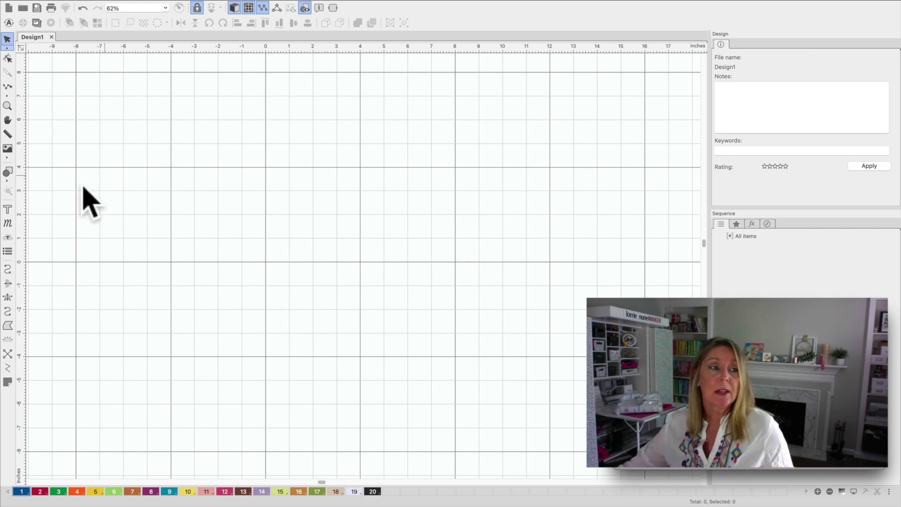
Place new lettering on the canvas reading 'Evie' and switch it to a TrueType font.
{"action": "left_click", "coordinate": [8, 210]}
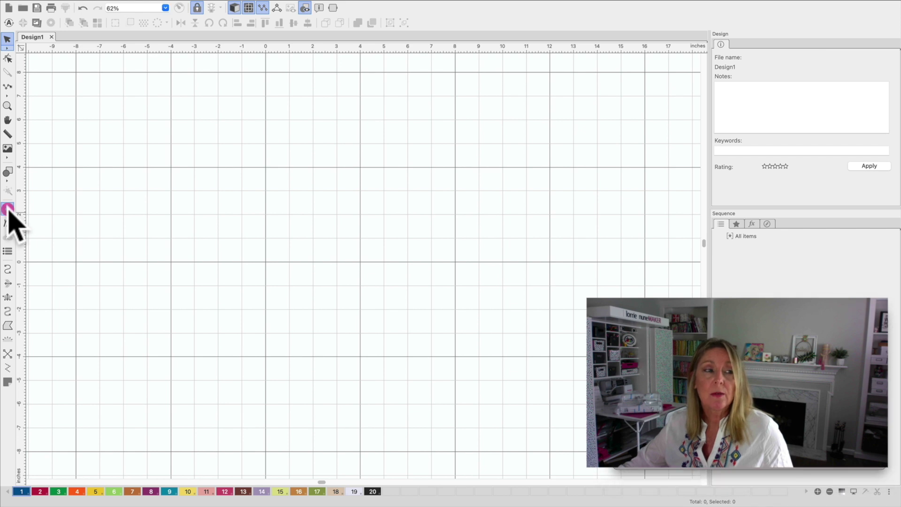
{"action": "left_click", "coordinate": [359, 260]}
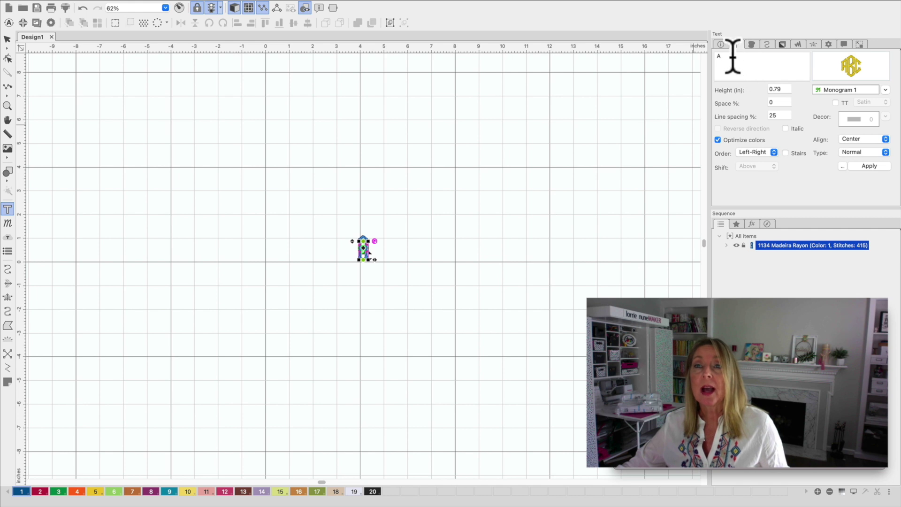
{"action": "left_click_drag", "start_coordinate": [730, 54], "coordinate": [693, 54]}
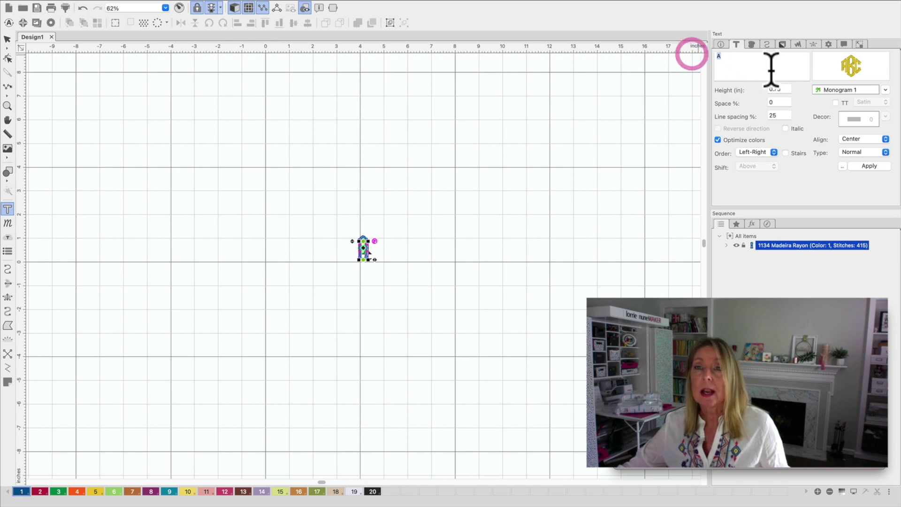
{"action": "type", "text": "Evie"}
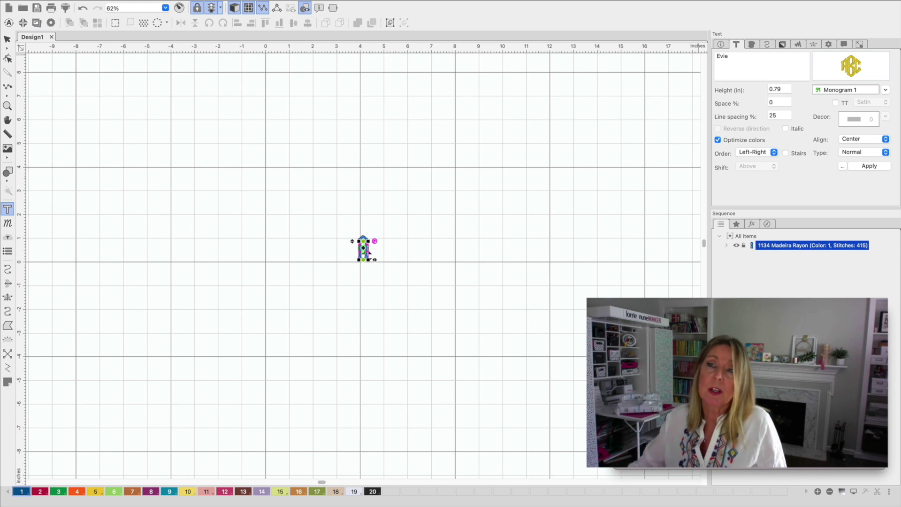
{"action": "left_click", "coordinate": [836, 103]}
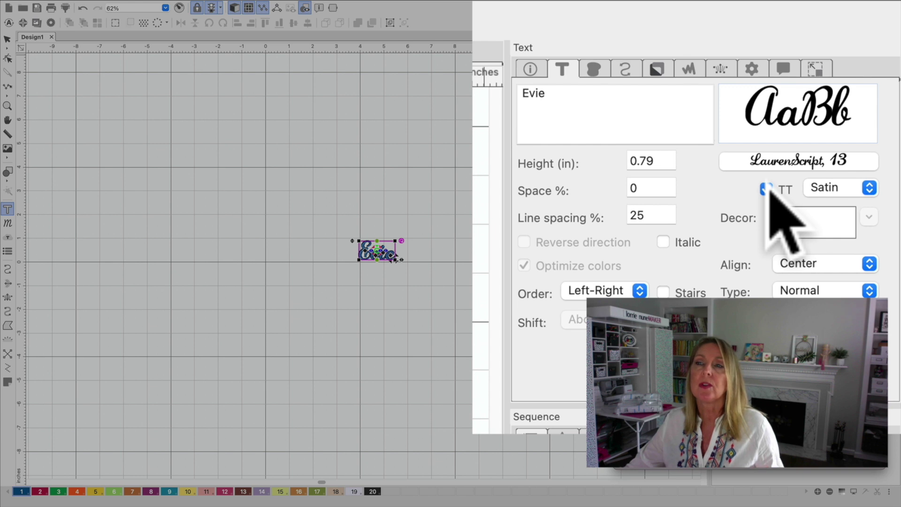
{"action": "left_click", "coordinate": [779, 160]}
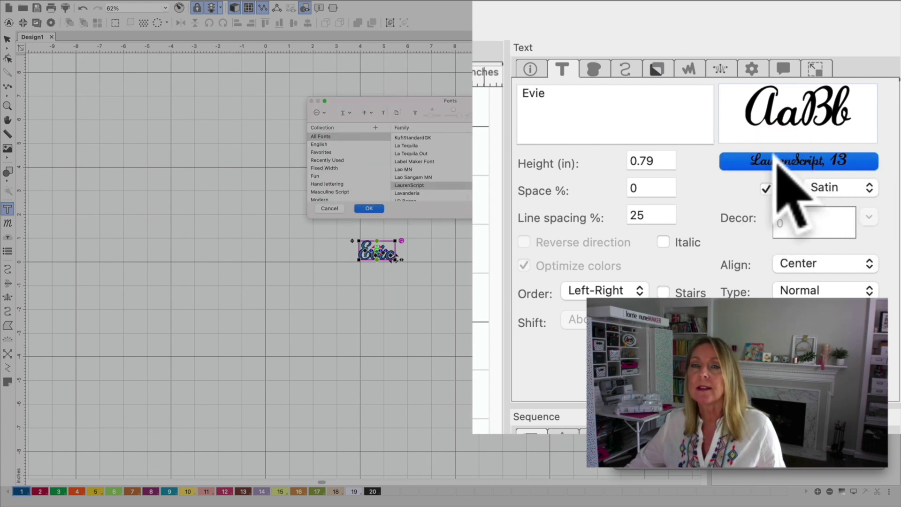
Enlarge the Fonts dialog and choose the KG Lego House family for the Evie lettering.
{"action": "left_click_drag", "start_coordinate": [475, 104], "coordinate": [493, 99]}
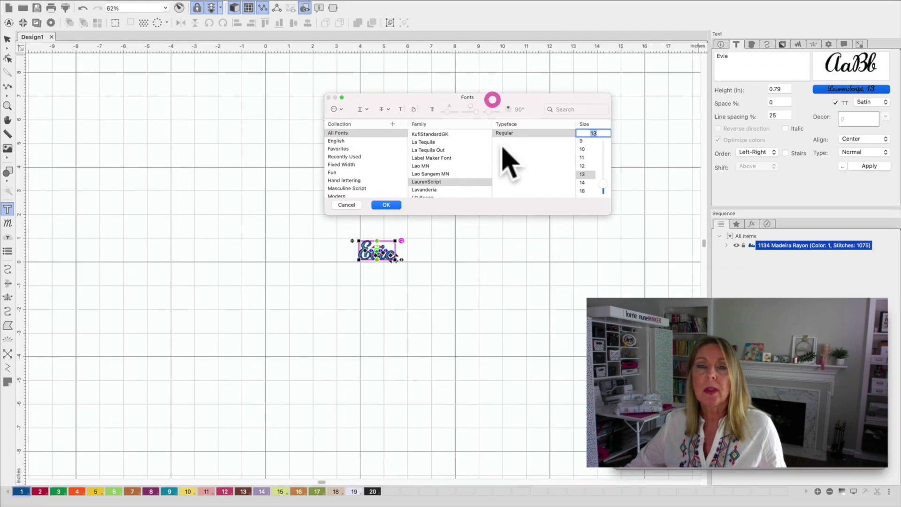
{"action": "left_click_drag", "start_coordinate": [607, 215], "coordinate": [582, 362]}
{"action": "scroll", "coordinate": [436, 237], "scroll_direction": "up", "scroll_amount": 5}
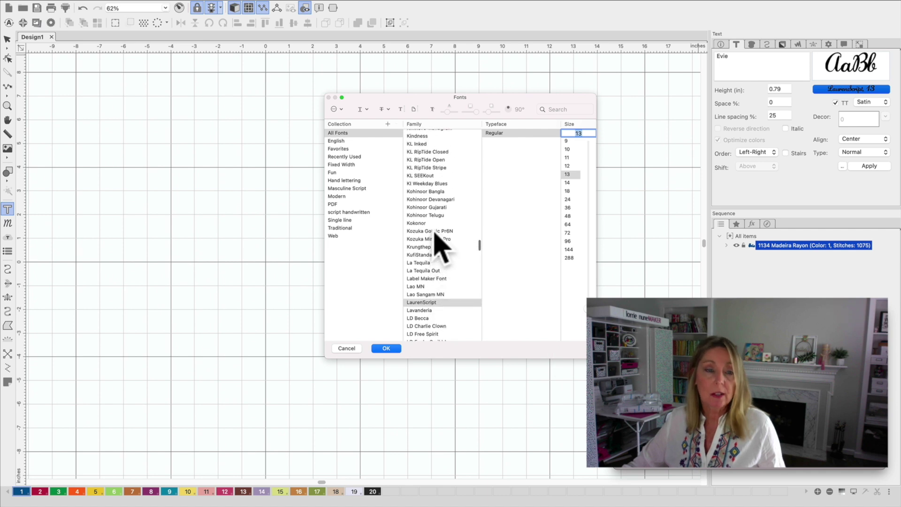
{"action": "scroll", "coordinate": [436, 237], "scroll_direction": "up", "scroll_amount": 1}
{"action": "scroll", "coordinate": [434, 188], "scroll_direction": "up", "scroll_amount": 5}
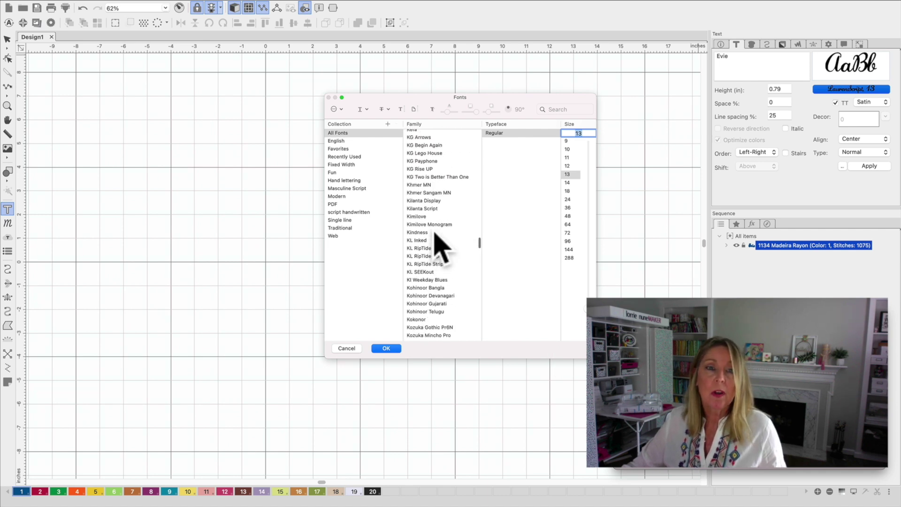
{"action": "scroll", "coordinate": [433, 172], "scroll_direction": "down", "scroll_amount": 3}
{"action": "left_click", "coordinate": [433, 171]}
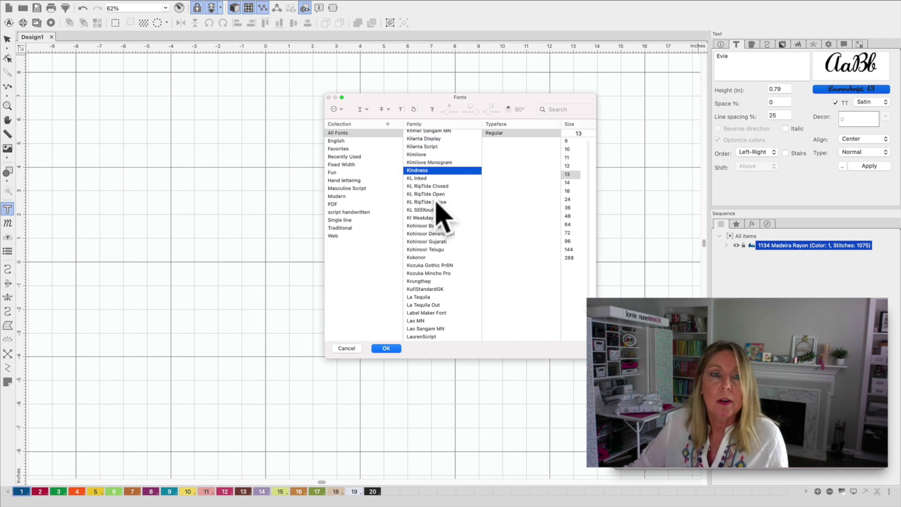
{"action": "scroll", "coordinate": [441, 213], "scroll_direction": "up", "scroll_amount": 5}
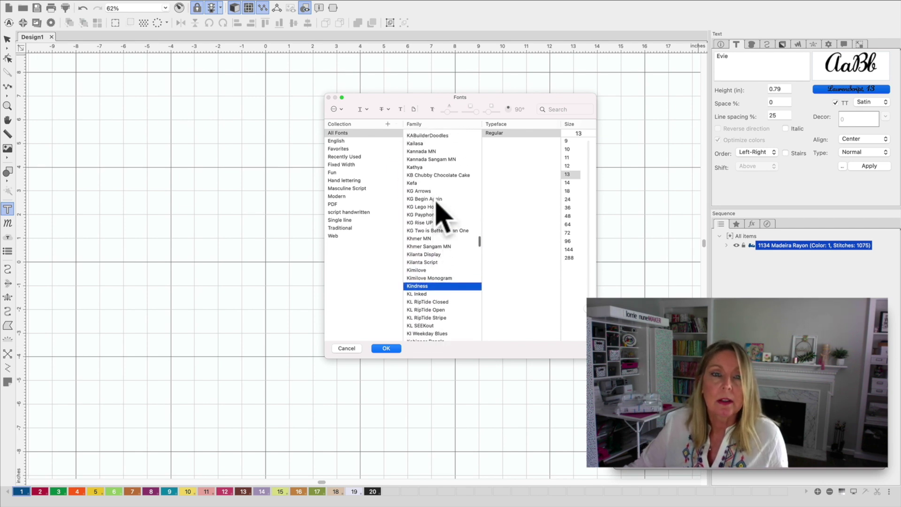
{"action": "scroll", "coordinate": [441, 214], "scroll_direction": "up", "scroll_amount": 1}
{"action": "left_click", "coordinate": [424, 219]}
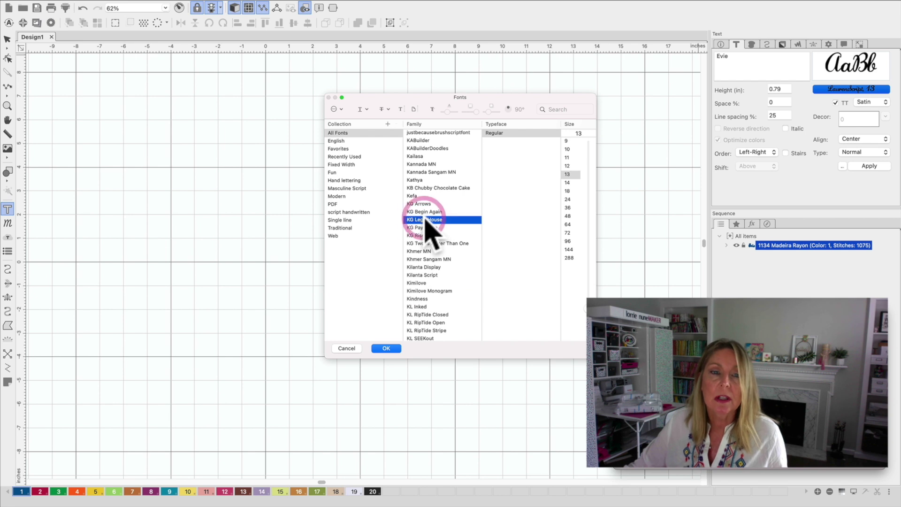
{"action": "left_click", "coordinate": [386, 348]}
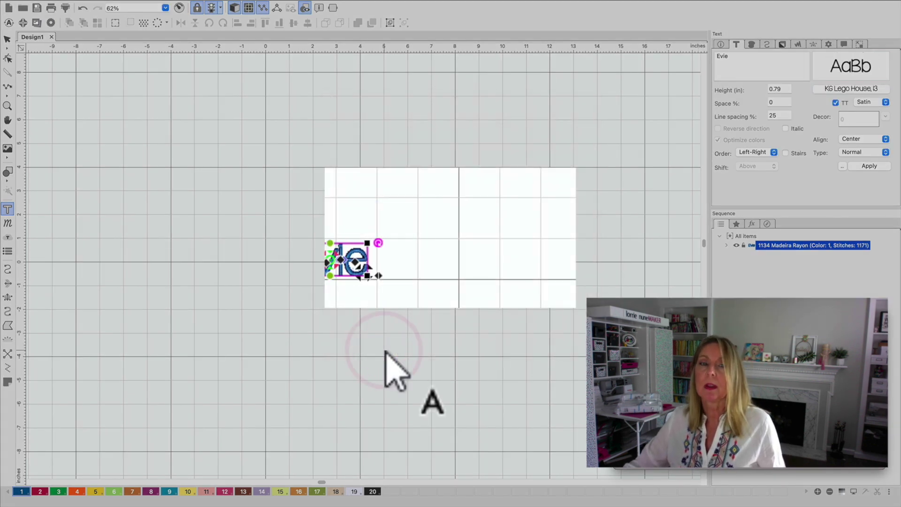
Resize Evie to 2.5 in tall in Satin, then turn on the realistic 3-D stitch view.
{"action": "scroll", "coordinate": [396, 259], "scroll_direction": "up", "scroll_amount": 5}
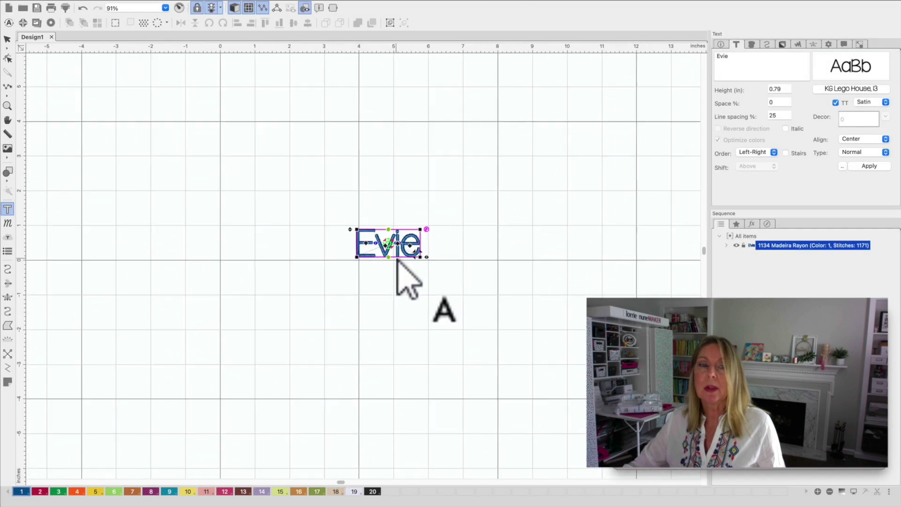
{"action": "scroll", "coordinate": [396, 258], "scroll_direction": "down", "scroll_amount": 2}
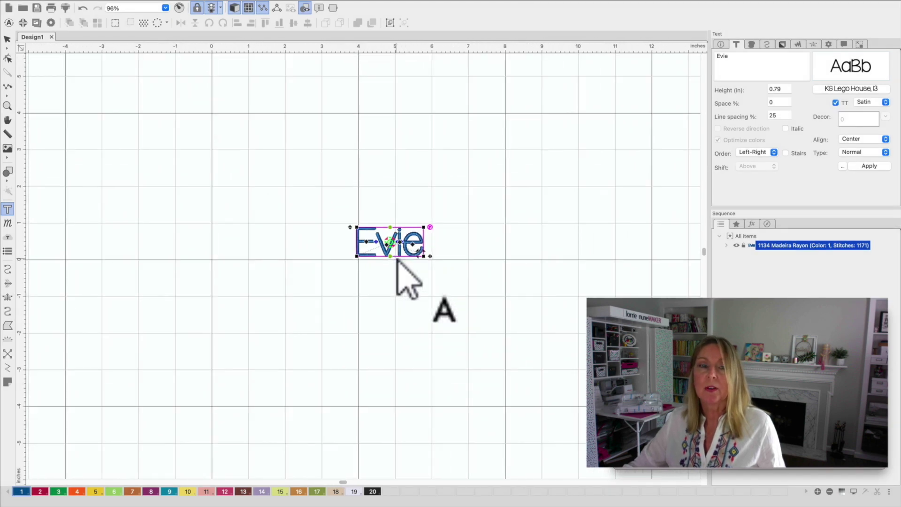
{"action": "scroll", "coordinate": [406, 276], "scroll_direction": "up", "scroll_amount": 2}
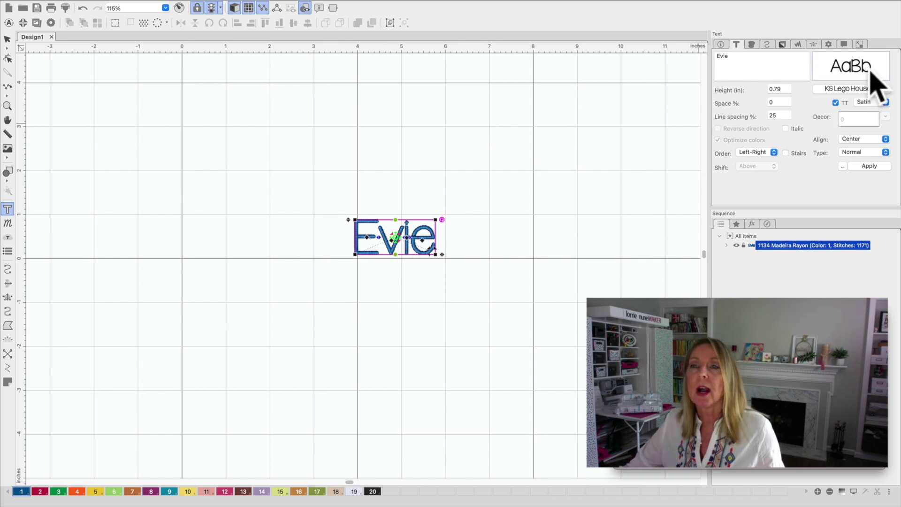
{"action": "left_click_drag", "start_coordinate": [790, 89], "coordinate": [763, 91]}
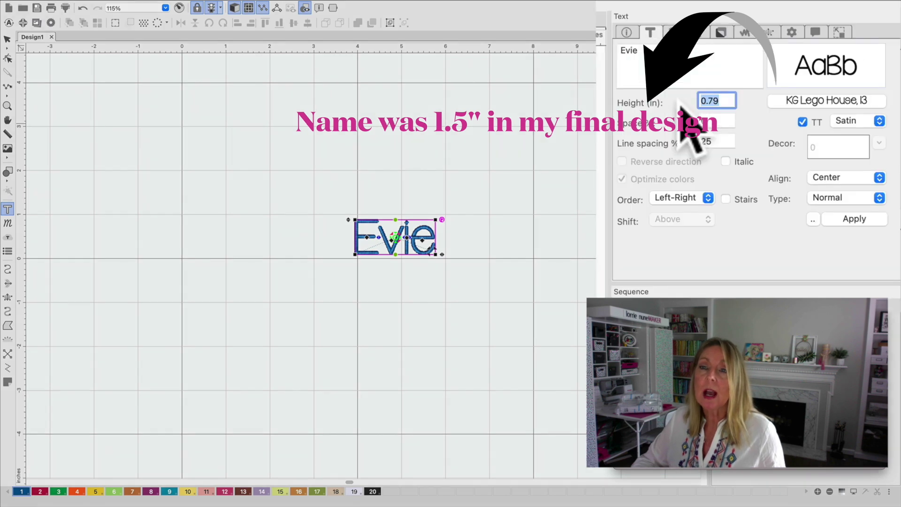
{"action": "type", "text": "2.5"}
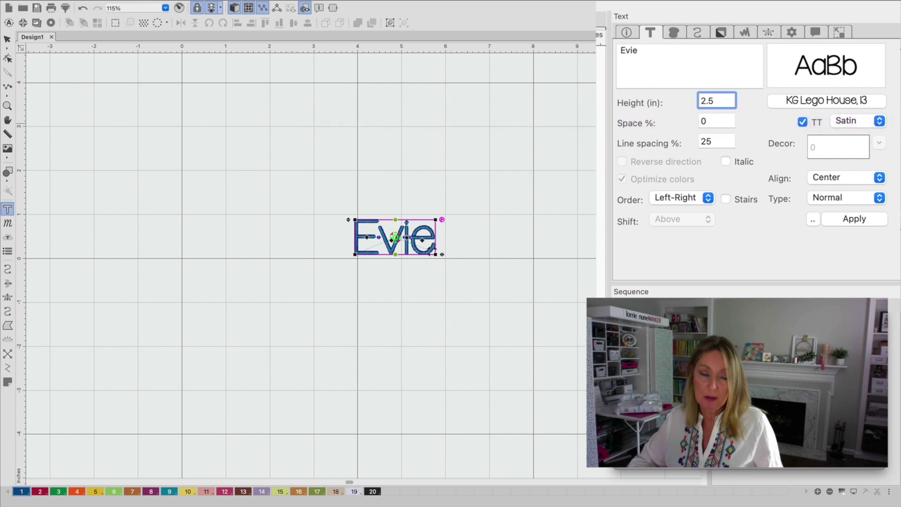
{"action": "left_click", "coordinate": [717, 120]}
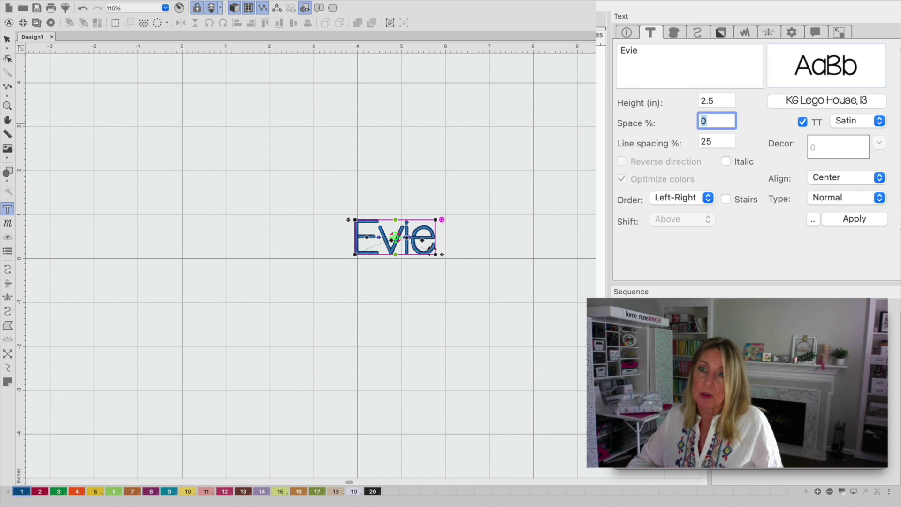
{"action": "left_click", "coordinate": [717, 141]}
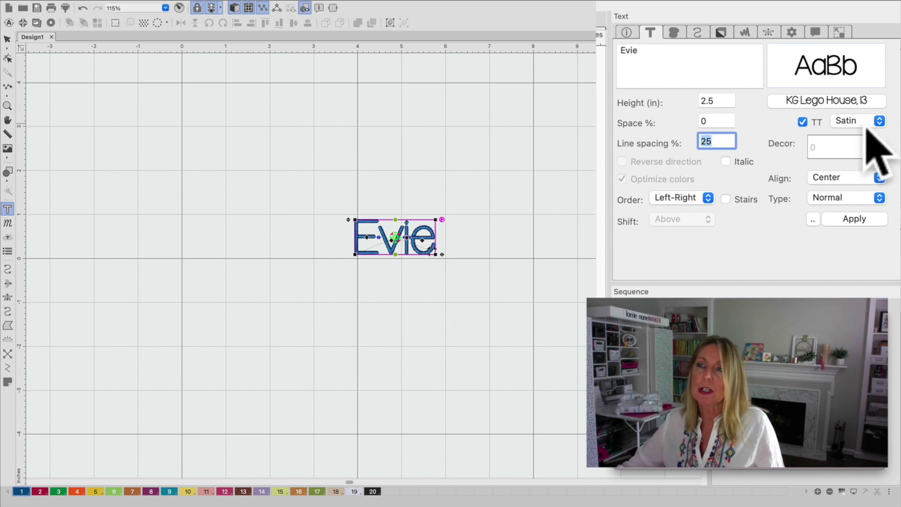
{"action": "left_click", "coordinate": [879, 121]}
{"action": "left_click", "coordinate": [872, 123]}
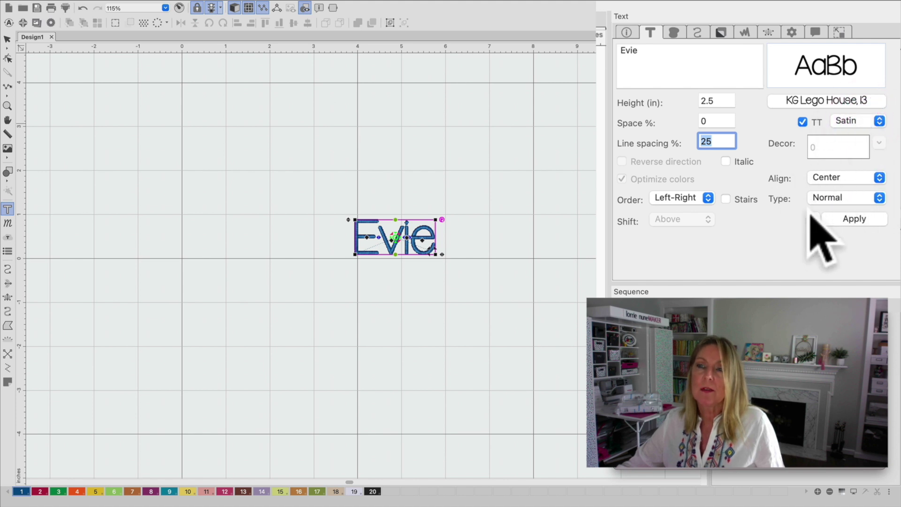
{"action": "left_click", "coordinate": [845, 220]}
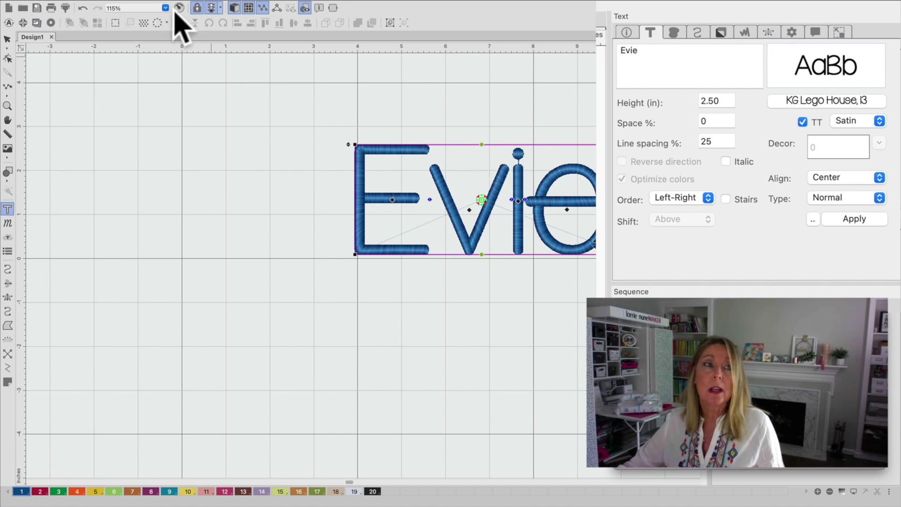
{"action": "left_click", "coordinate": [235, 9]}
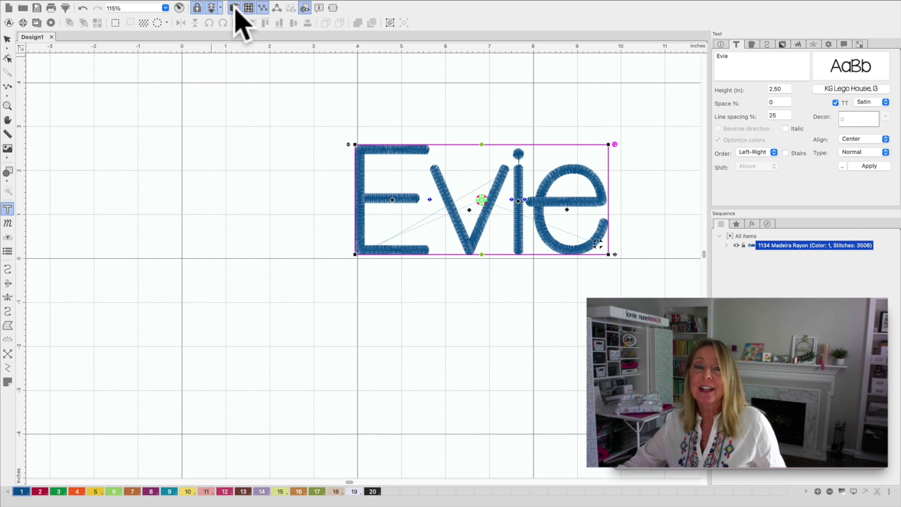
{"action": "left_click", "coordinate": [234, 8]}
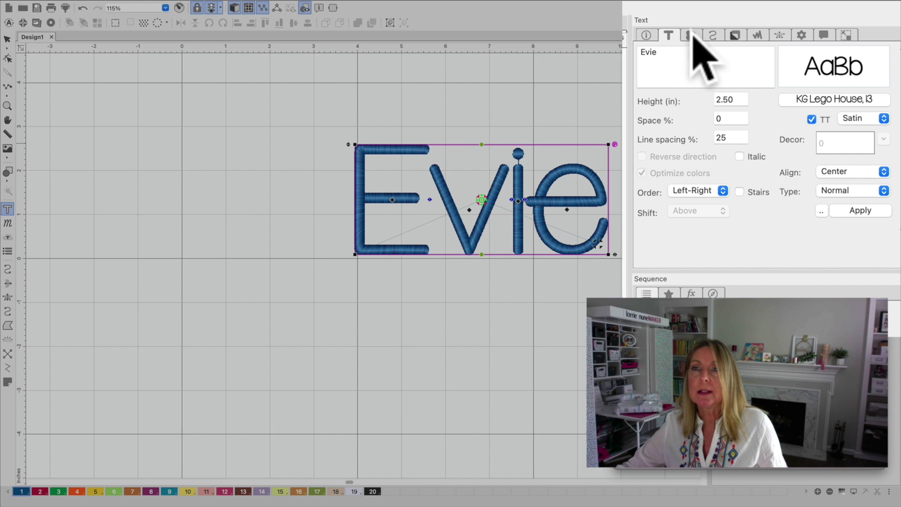
Lower the Evie lettering's fill density from 0.40 to 0.35.
{"action": "left_click", "coordinate": [692, 35]}
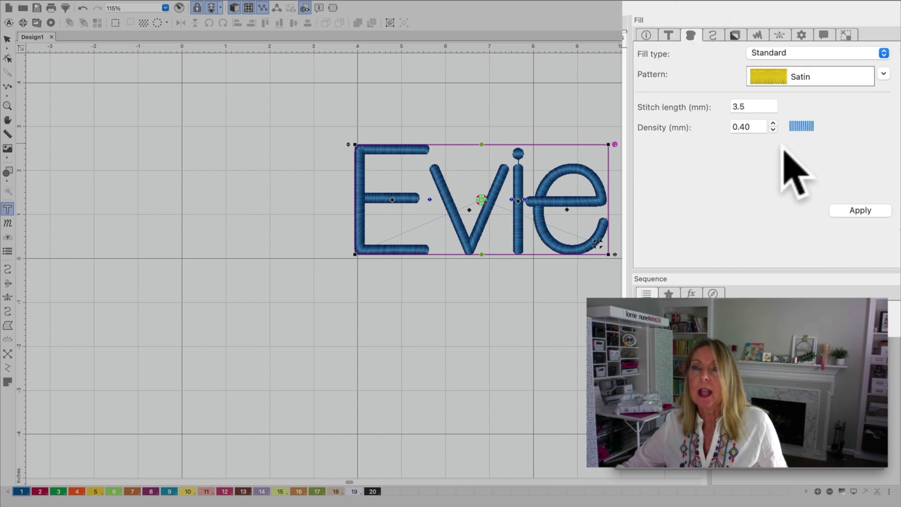
{"action": "double_click", "coordinate": [738, 128]}
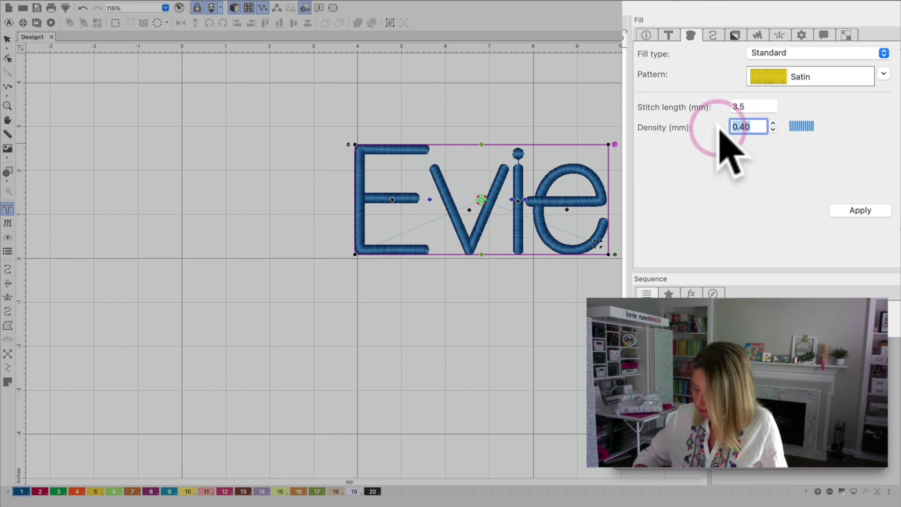
{"action": "key", "text": "BackSpace"}
{"action": "type", "text": ".35"}
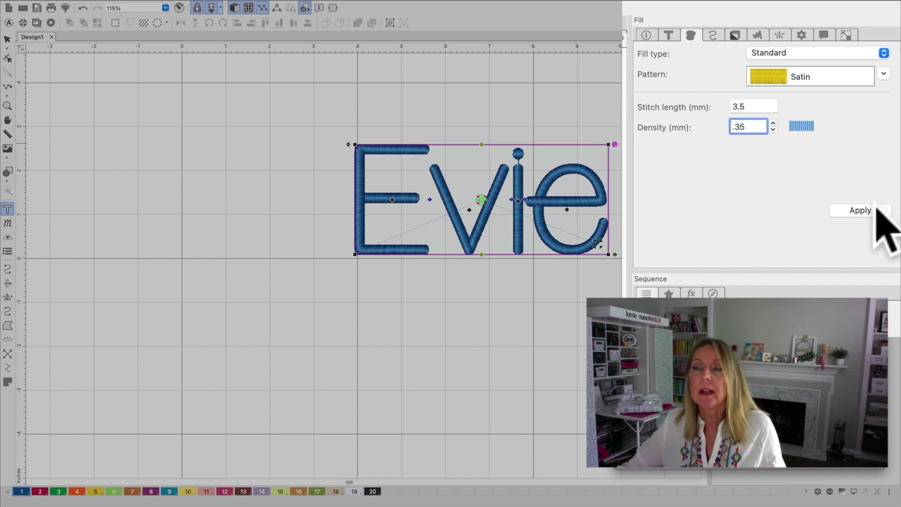
{"action": "left_click", "coordinate": [864, 211]}
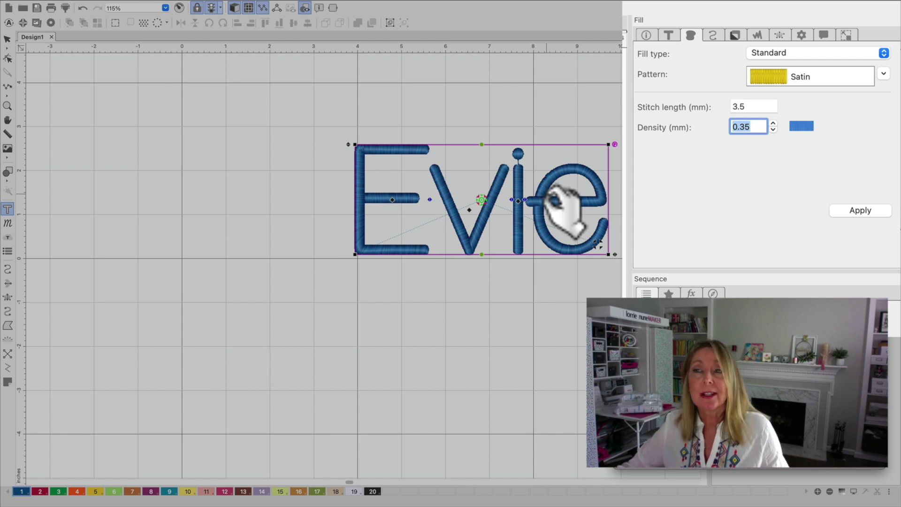
Move the Evie lettering to position X 0, Y 0.
{"action": "left_click", "coordinate": [847, 35]}
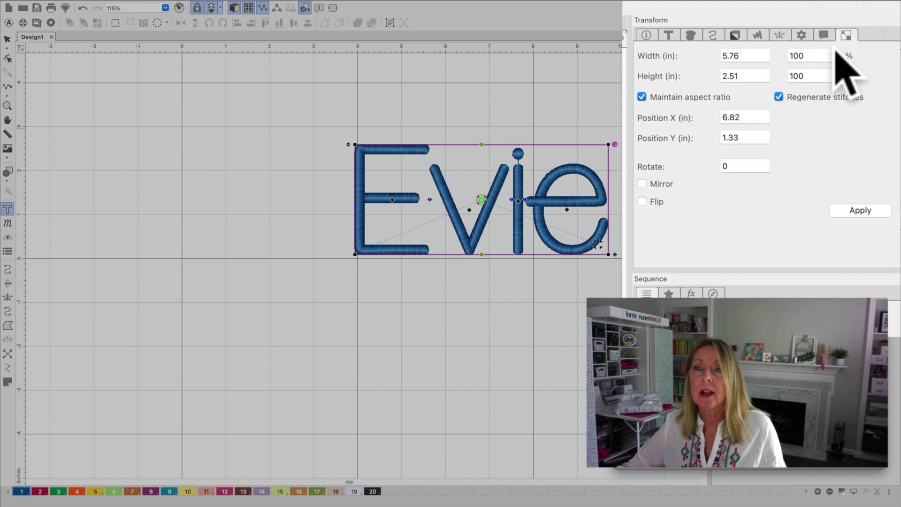
{"action": "double_click", "coordinate": [735, 117]}
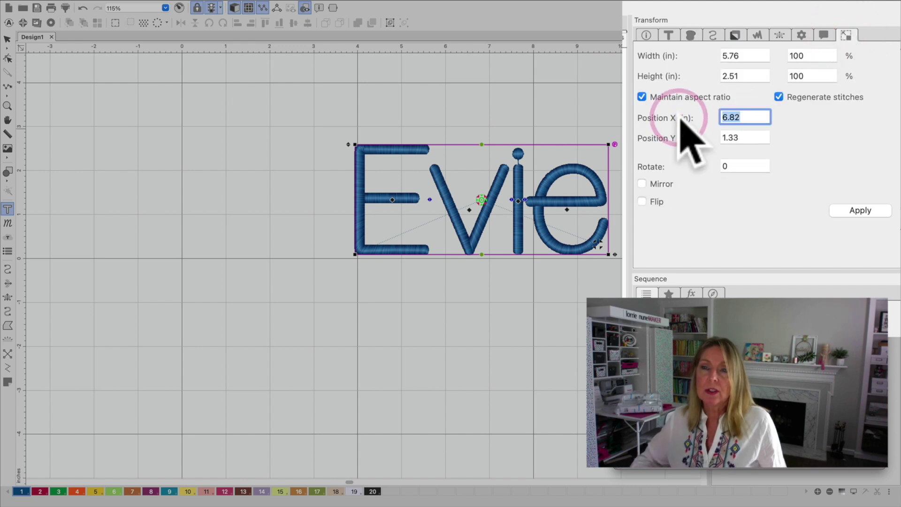
{"action": "type", "text": "0"}
{"action": "key", "text": "Tab"}
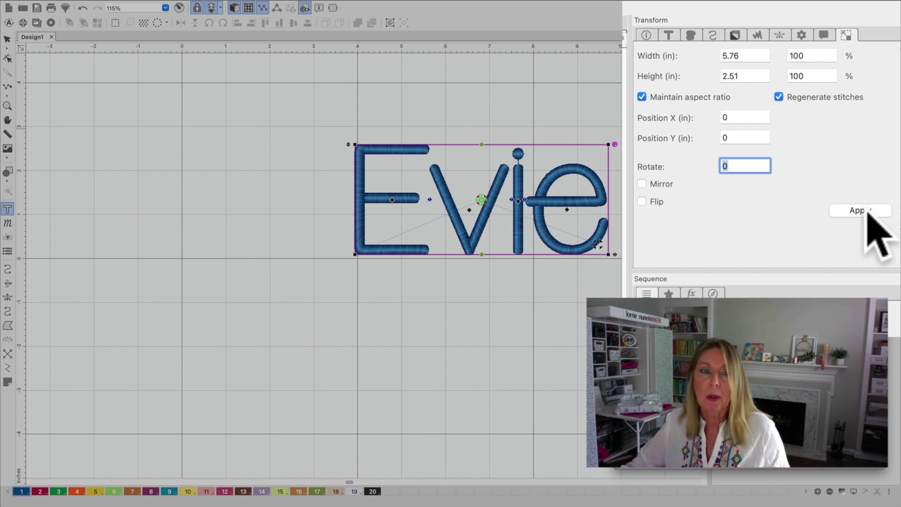
{"action": "left_click", "coordinate": [864, 210]}
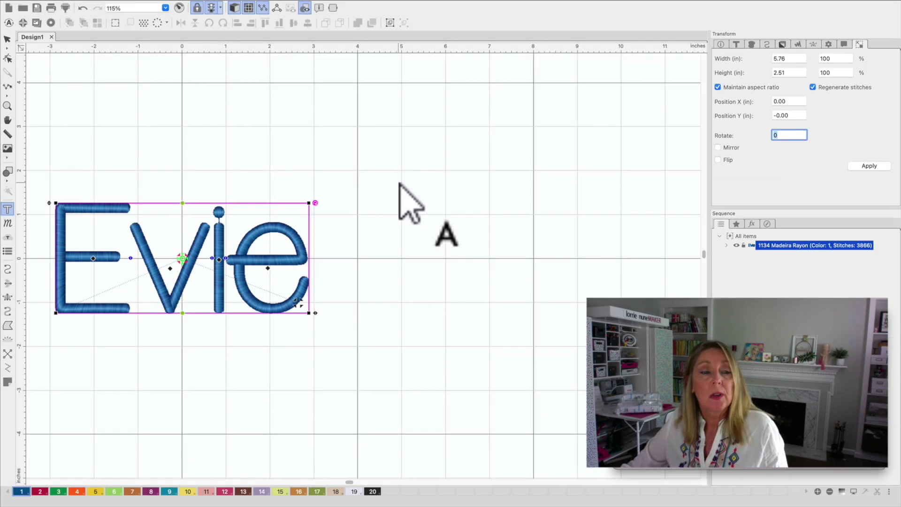
Place a new TrueType text object on the canvas using the LaurenScript font.
{"action": "scroll", "coordinate": [394, 187], "scroll_direction": "down", "scroll_amount": 2}
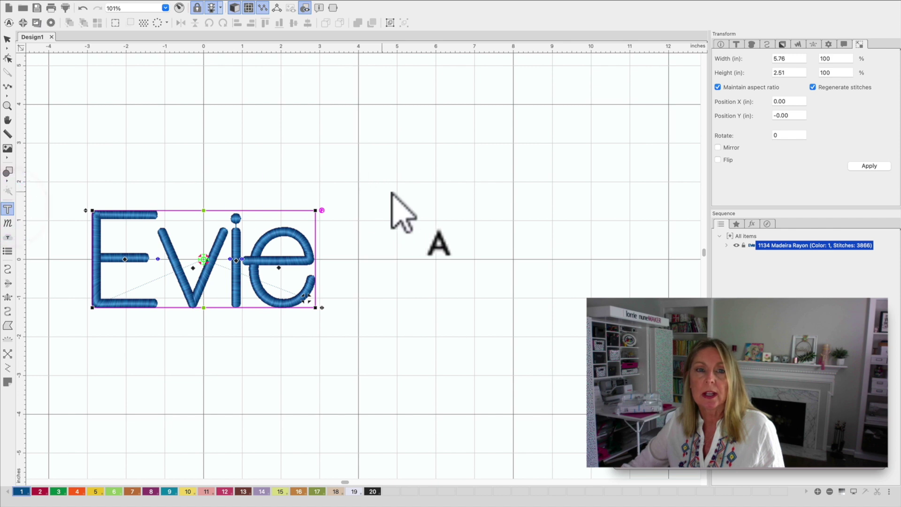
{"action": "left_click", "coordinate": [423, 184]}
{"action": "left_click", "coordinate": [421, 184]}
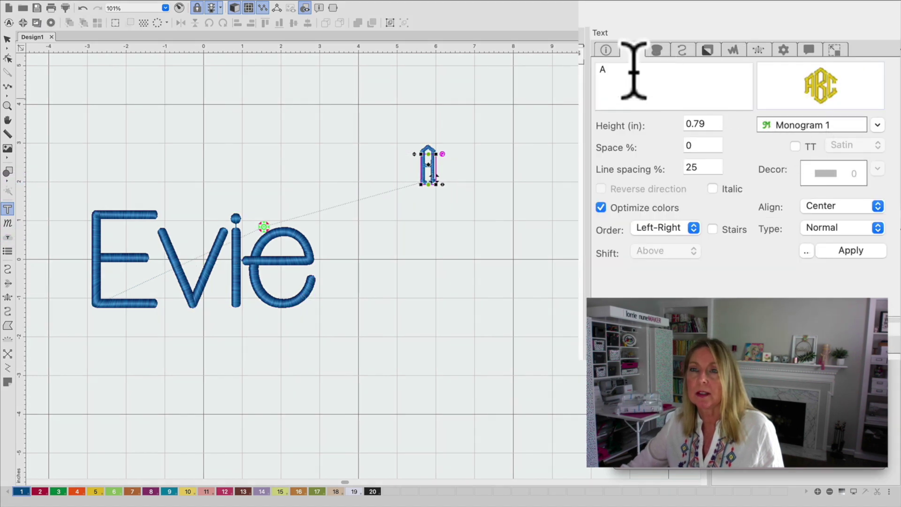
{"action": "left_click", "coordinate": [795, 146]}
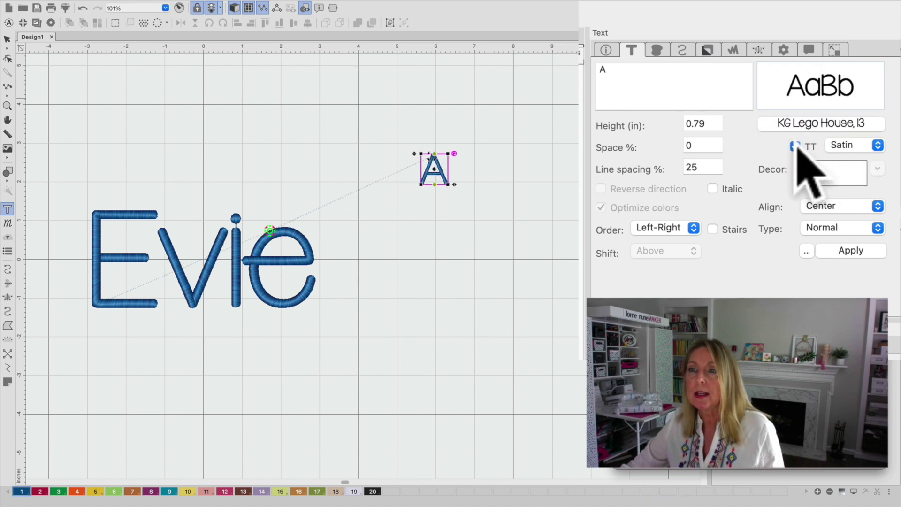
{"action": "left_click", "coordinate": [820, 123]}
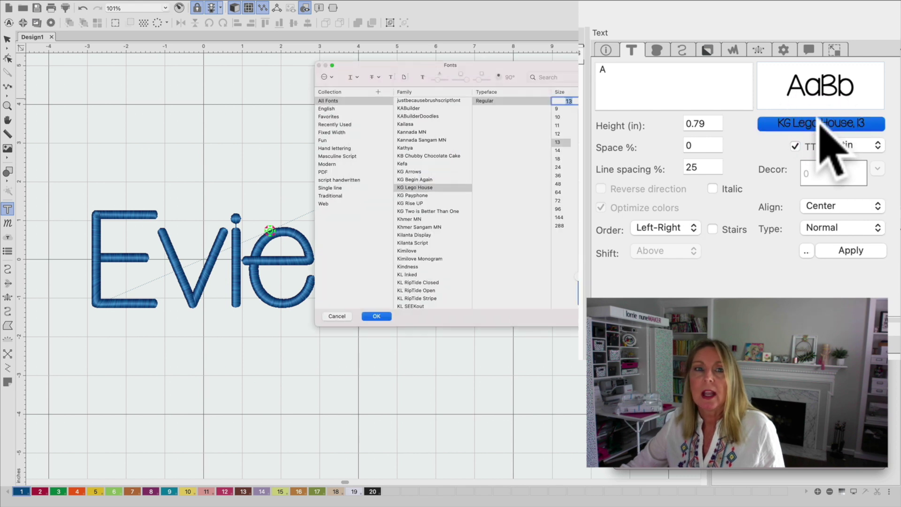
{"action": "scroll", "coordinate": [459, 206], "scroll_direction": "down", "scroll_amount": 3}
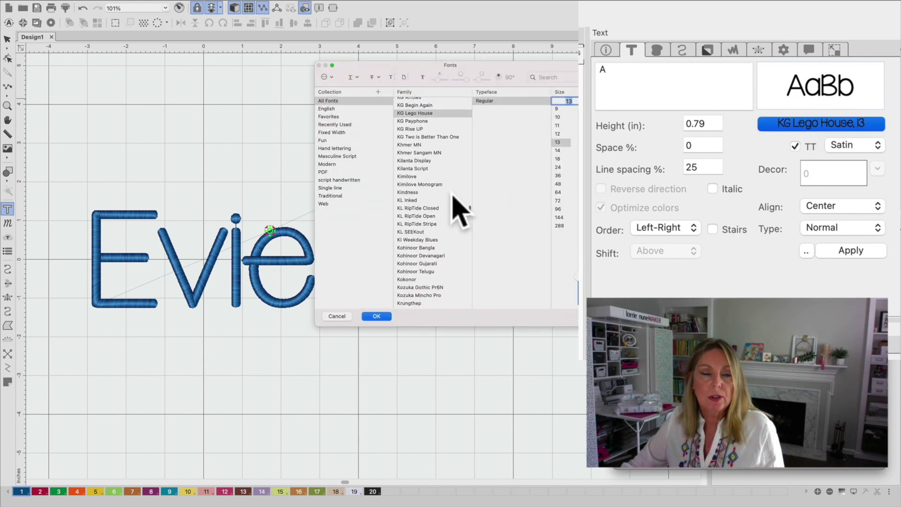
{"action": "scroll", "coordinate": [454, 199], "scroll_direction": "down", "scroll_amount": 10}
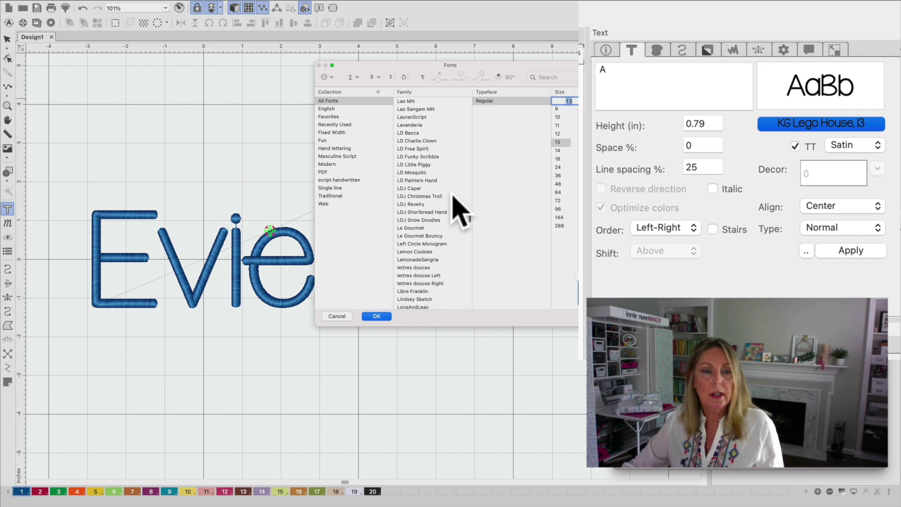
{"action": "scroll", "coordinate": [422, 160], "scroll_direction": "up", "scroll_amount": 1}
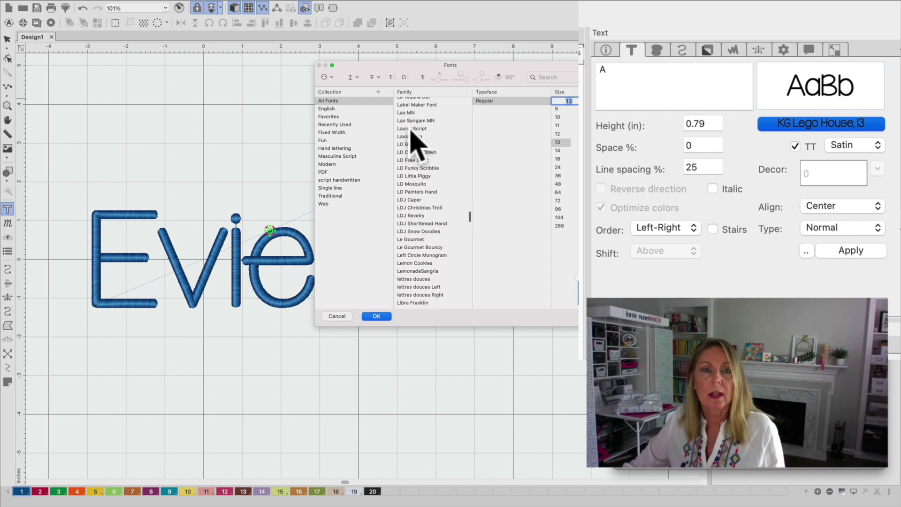
{"action": "left_click", "coordinate": [413, 134]}
{"action": "scroll", "coordinate": [429, 195], "scroll_direction": "up", "scroll_amount": 5}
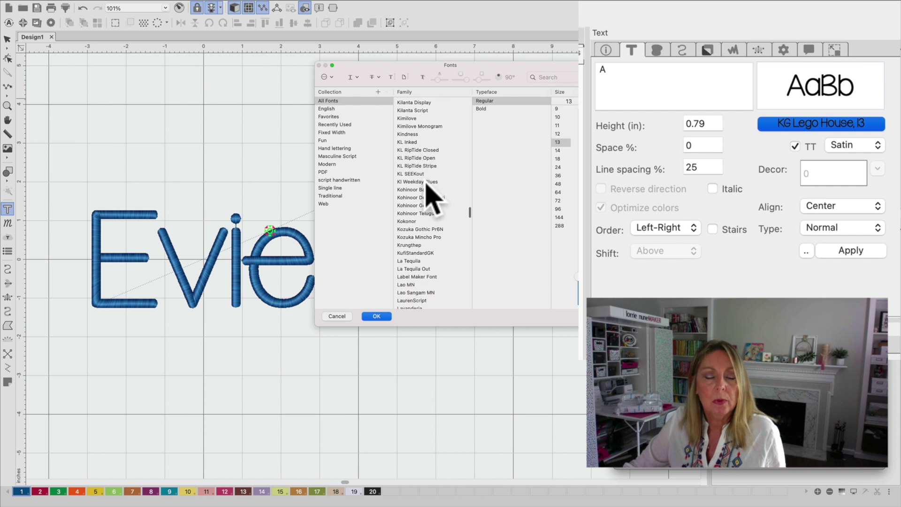
{"action": "scroll", "coordinate": [429, 195], "scroll_direction": "down", "scroll_amount": 3}
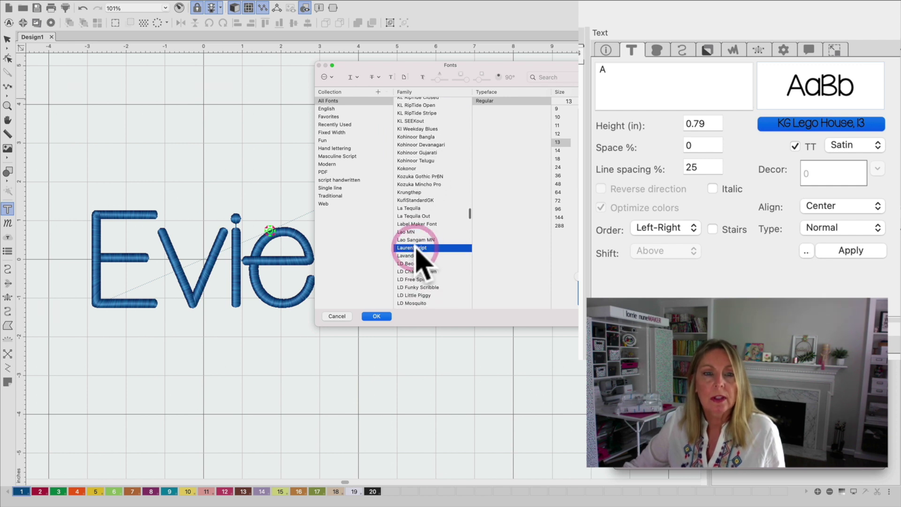
{"action": "left_click", "coordinate": [377, 316]}
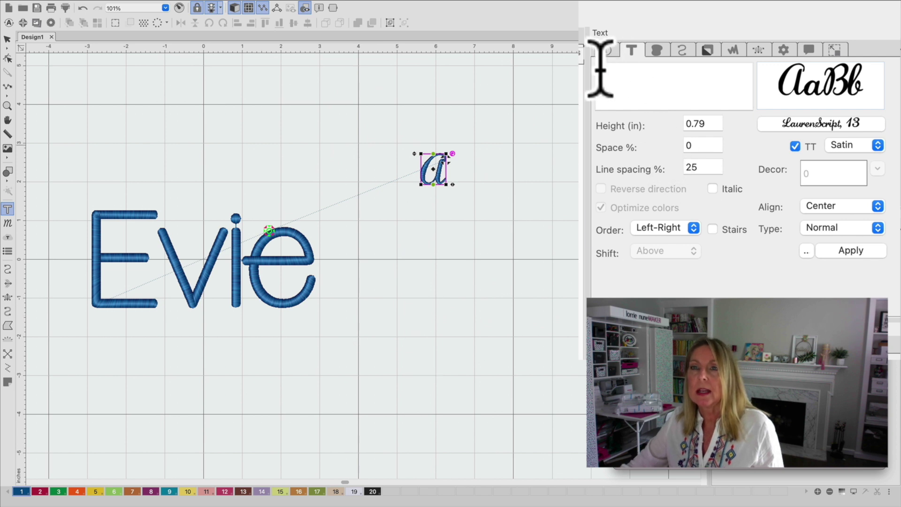
Type a capital E and set its height to 5 inches.
{"action": "type", "text": "E"}
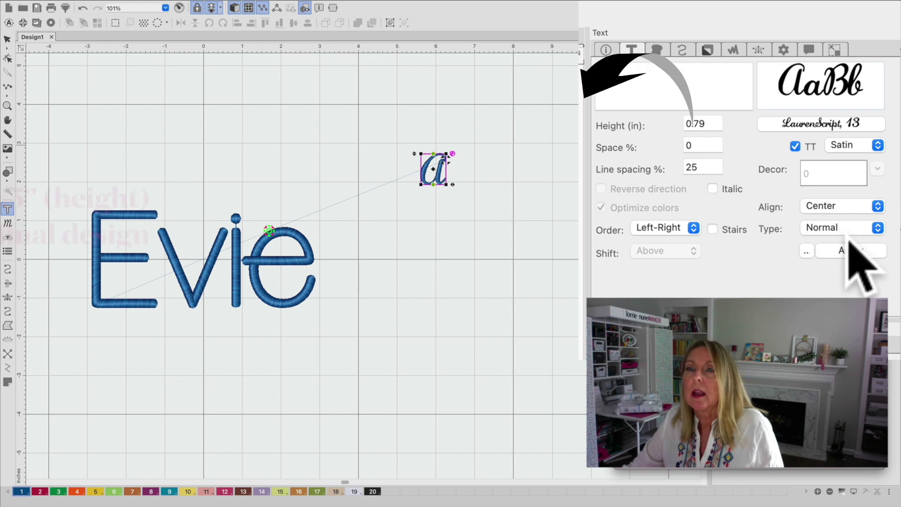
{"action": "double_click", "coordinate": [709, 123]}
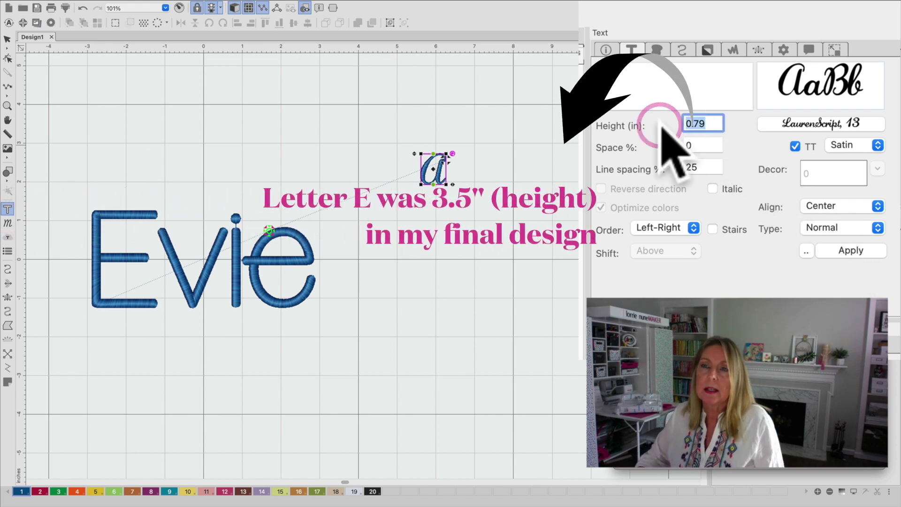
{"action": "type", "text": "5"}
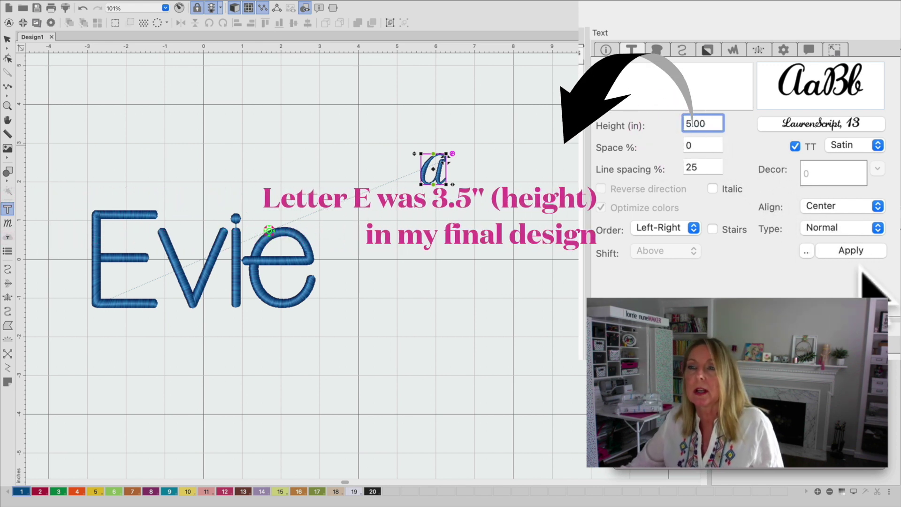
{"action": "left_click", "coordinate": [861, 251]}
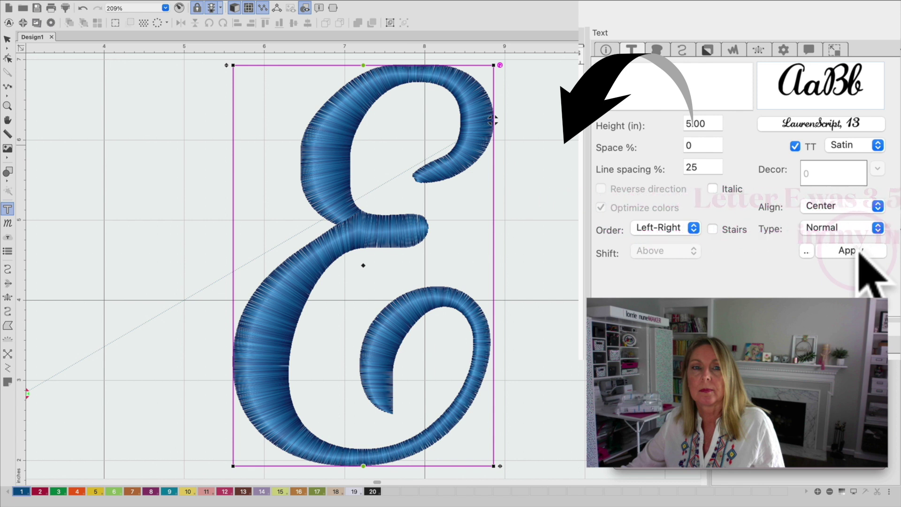
{"action": "scroll", "coordinate": [554, 220], "scroll_direction": "down", "scroll_amount": 5}
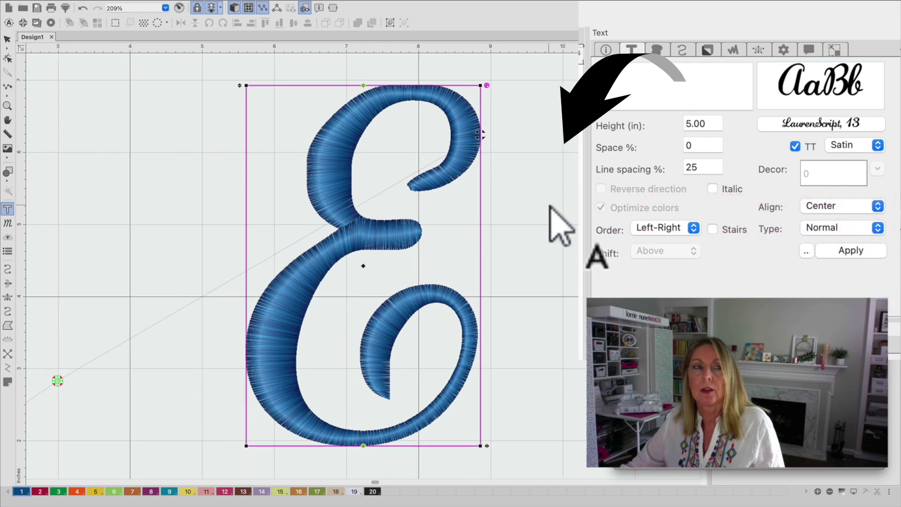
{"action": "scroll", "coordinate": [550, 207], "scroll_direction": "down", "scroll_amount": 3}
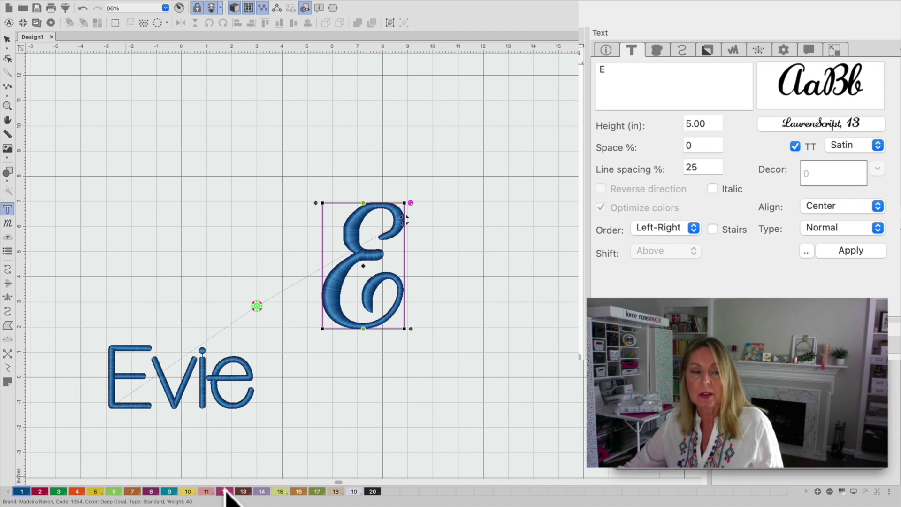
Recolour the script E with pink swatch 12 and nudge it slightly right.
{"action": "left_click", "coordinate": [225, 491]}
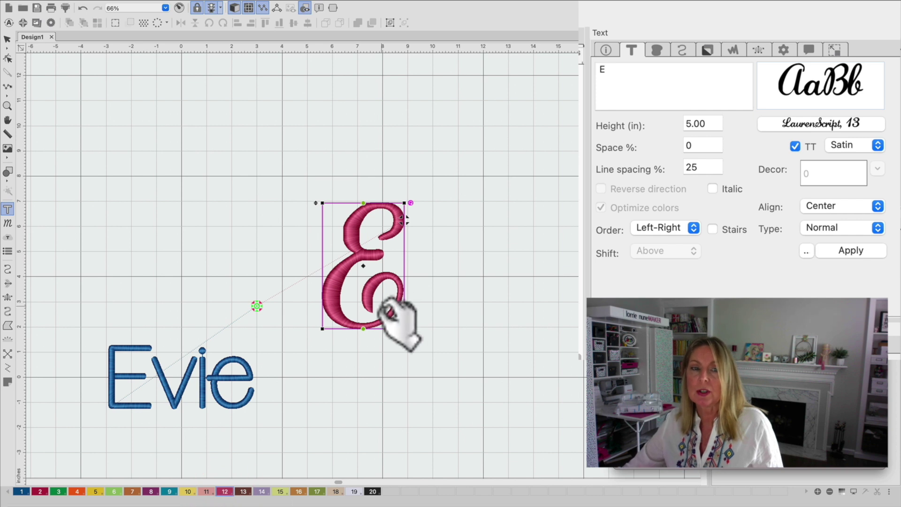
{"action": "scroll", "coordinate": [399, 324], "scroll_direction": "down", "scroll_amount": 2}
{"action": "scroll", "coordinate": [399, 324], "scroll_direction": "up", "scroll_amount": 3}
{"action": "scroll", "coordinate": [399, 324], "scroll_direction": "down", "scroll_amount": 3}
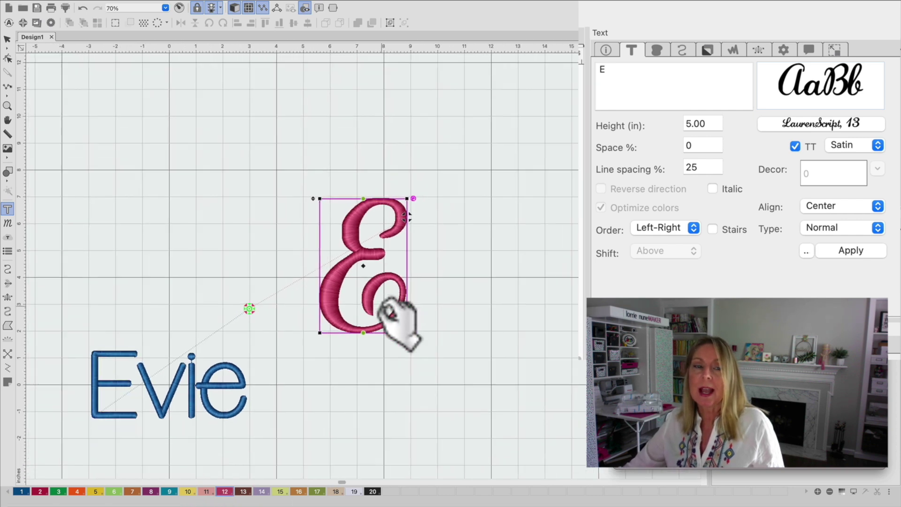
{"action": "scroll", "coordinate": [366, 315], "scroll_direction": "up", "scroll_amount": 2}
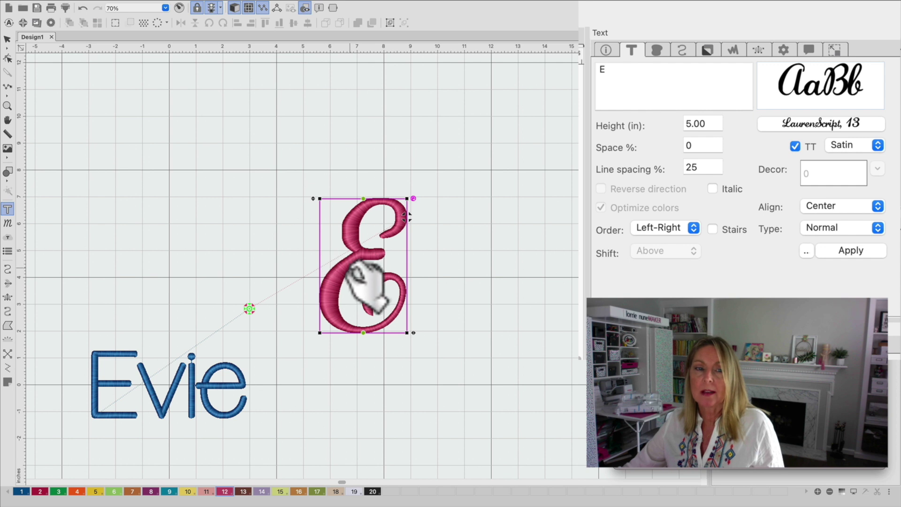
{"action": "left_click_drag", "start_coordinate": [348, 308], "coordinate": [359, 311]}
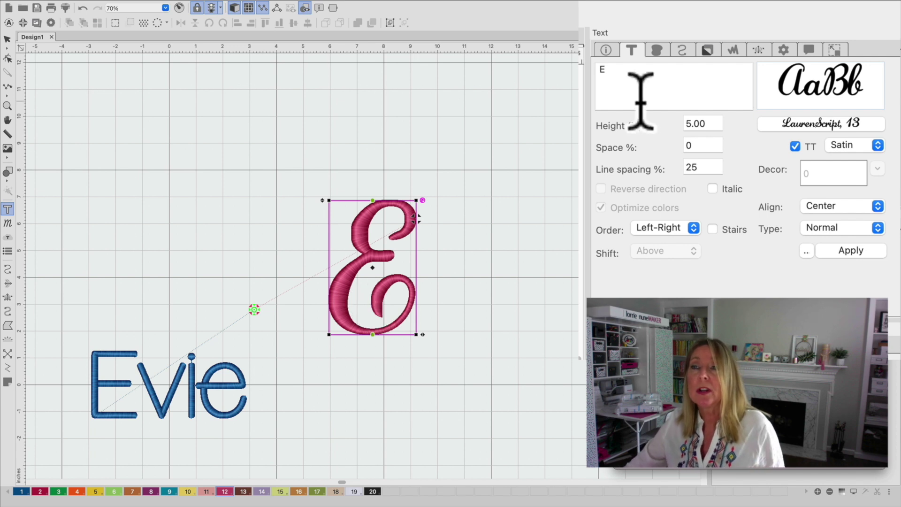
In the E's Column properties, set split satin type to Percent with 50% split distance.
{"action": "left_click", "coordinate": [759, 50]}
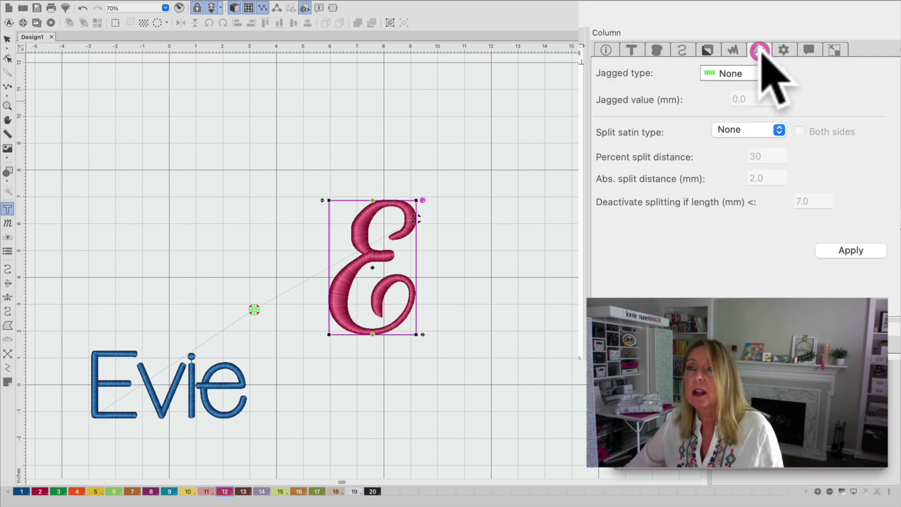
{"action": "left_click", "coordinate": [779, 130]}
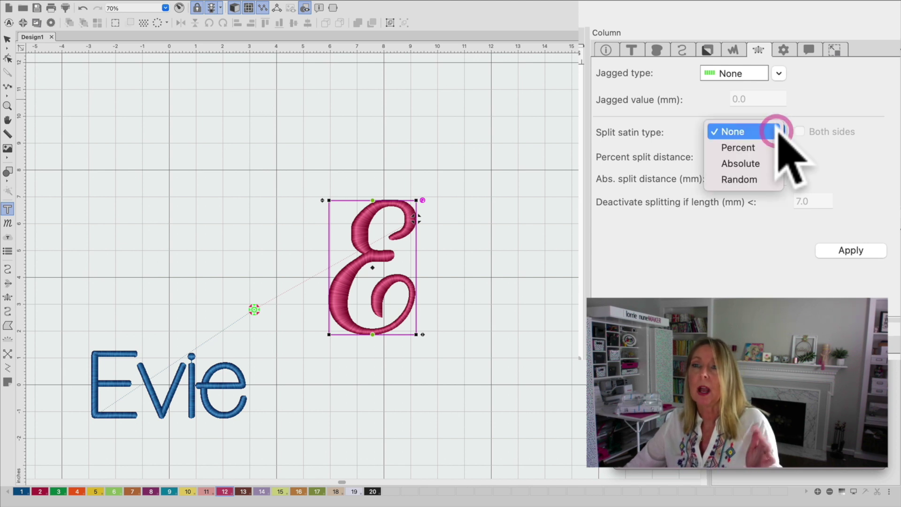
{"action": "left_click", "coordinate": [746, 147]}
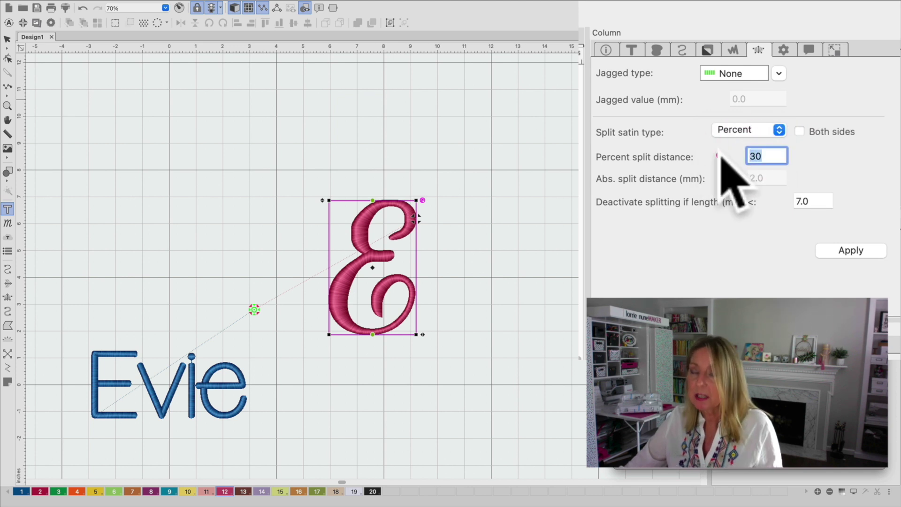
{"action": "type", "text": "50"}
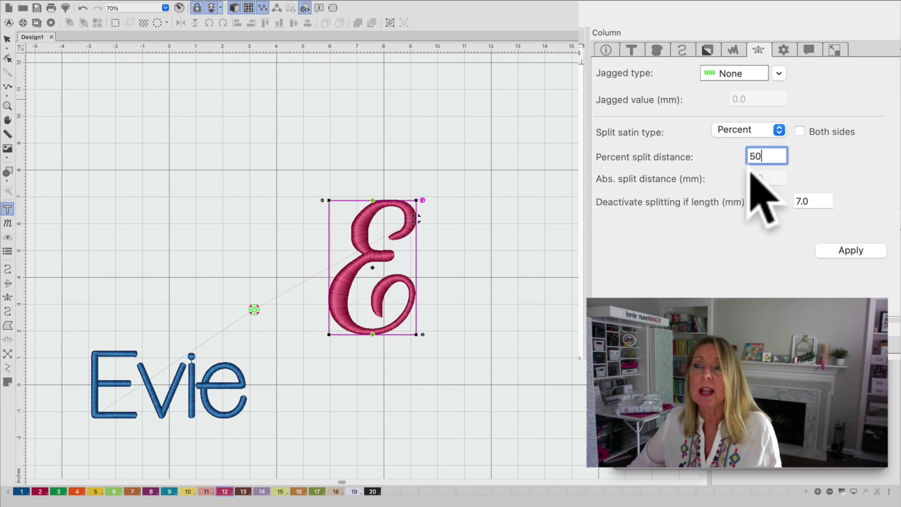
{"action": "left_click", "coordinate": [855, 252]}
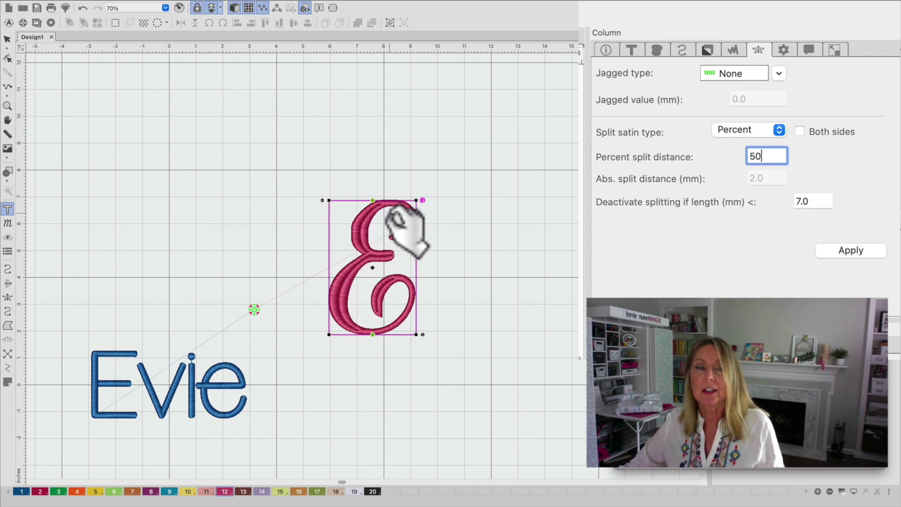
{"action": "scroll", "coordinate": [406, 230], "scroll_direction": "up", "scroll_amount": 5}
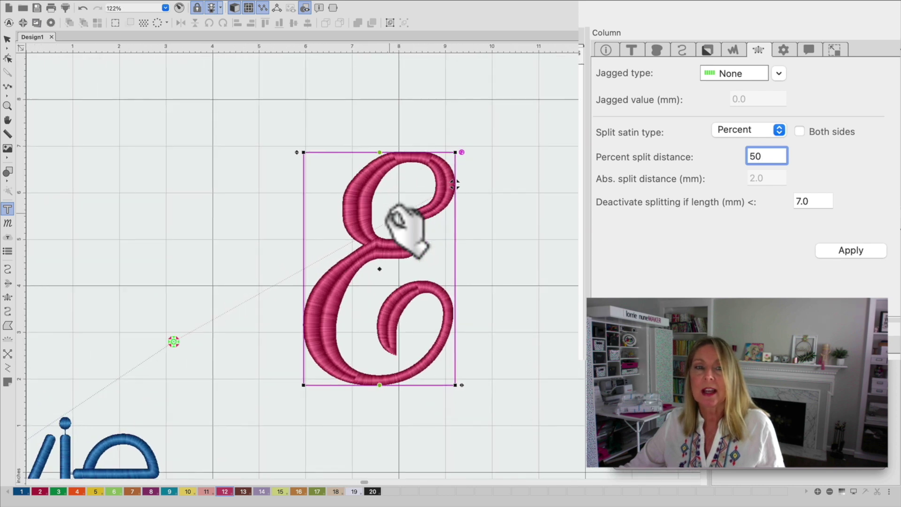
{"action": "scroll", "coordinate": [405, 228], "scroll_direction": "down", "scroll_amount": 1}
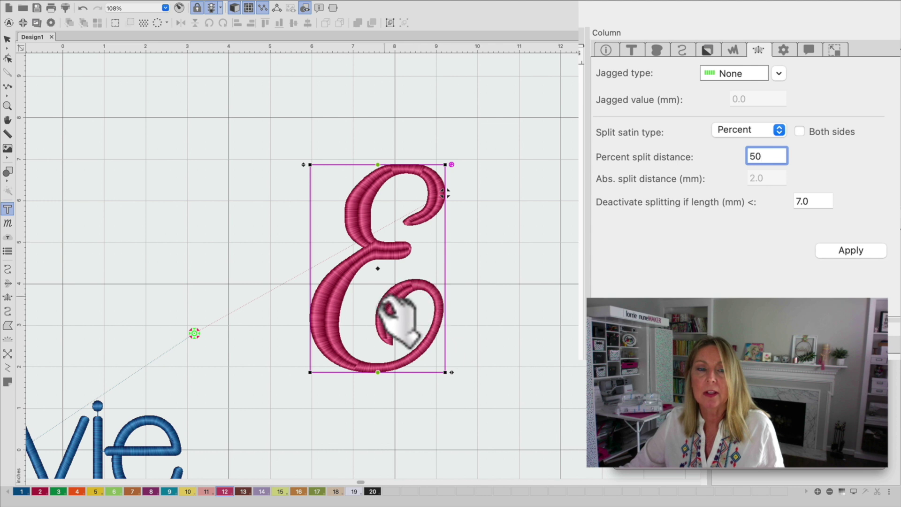
{"action": "scroll", "coordinate": [394, 334], "scroll_direction": "down", "scroll_amount": 4}
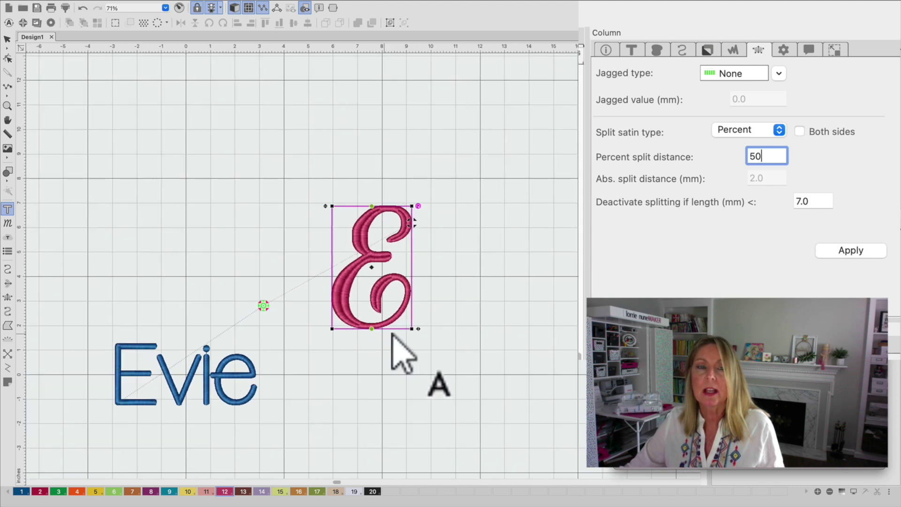
{"action": "scroll", "coordinate": [393, 334], "scroll_direction": "down", "scroll_amount": 2}
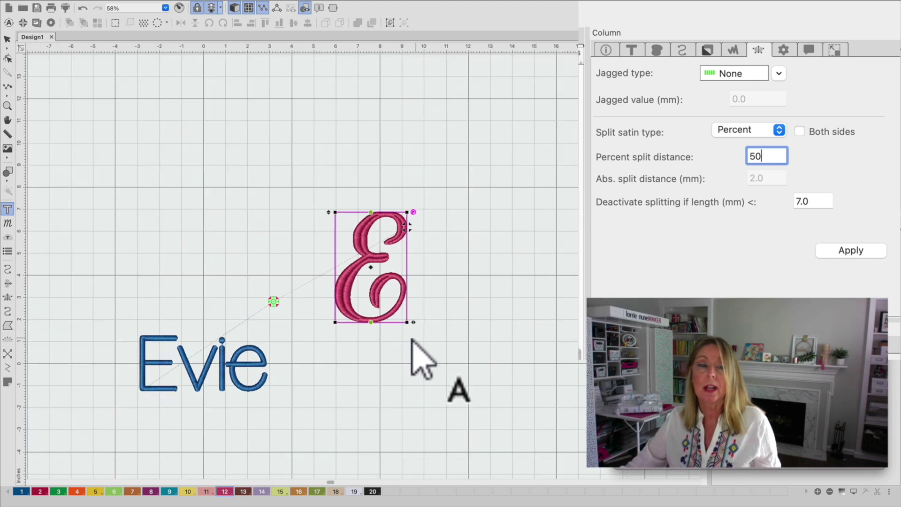
{"action": "scroll", "coordinate": [411, 340], "scroll_direction": "down", "scroll_amount": 1}
Select the pink E and set its Position X and Y to 0 in the Transform tab.
{"action": "key", "text": "space"}
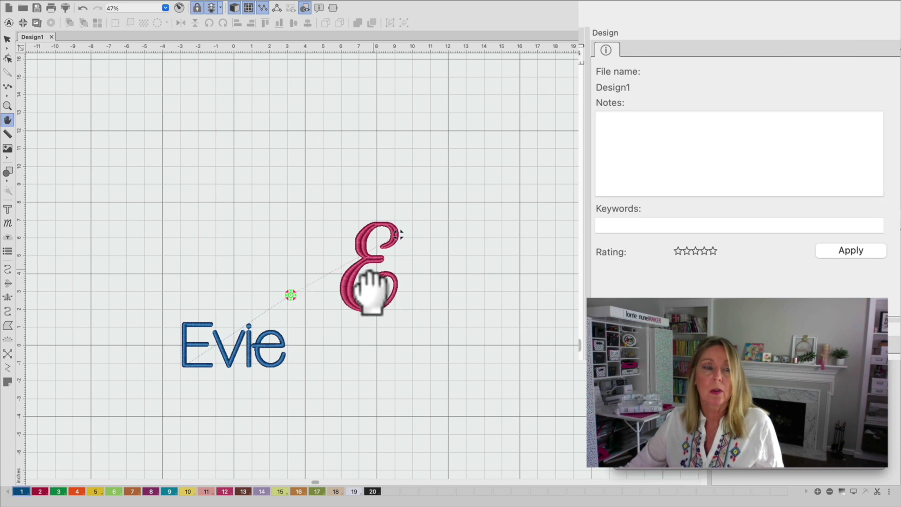
{"action": "key", "text": "t"}
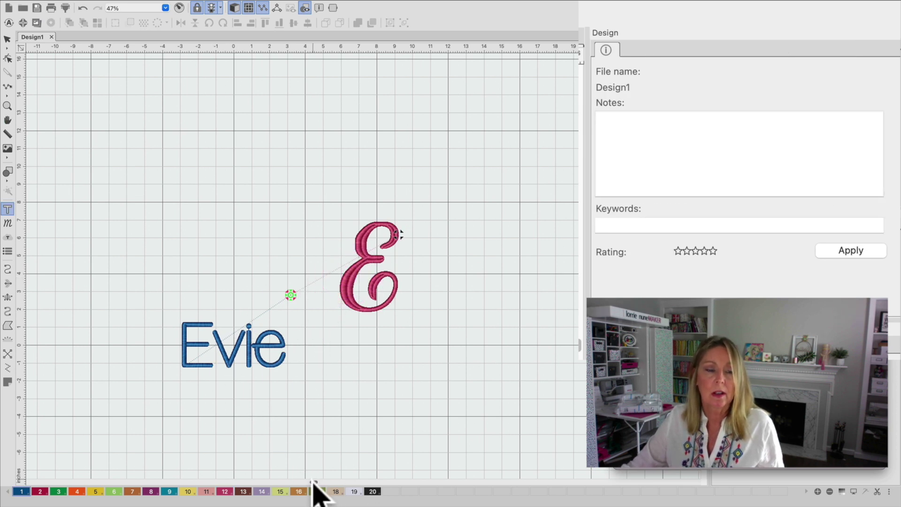
{"action": "scroll", "coordinate": [277, 481], "scroll_direction": "up", "scroll_amount": 1}
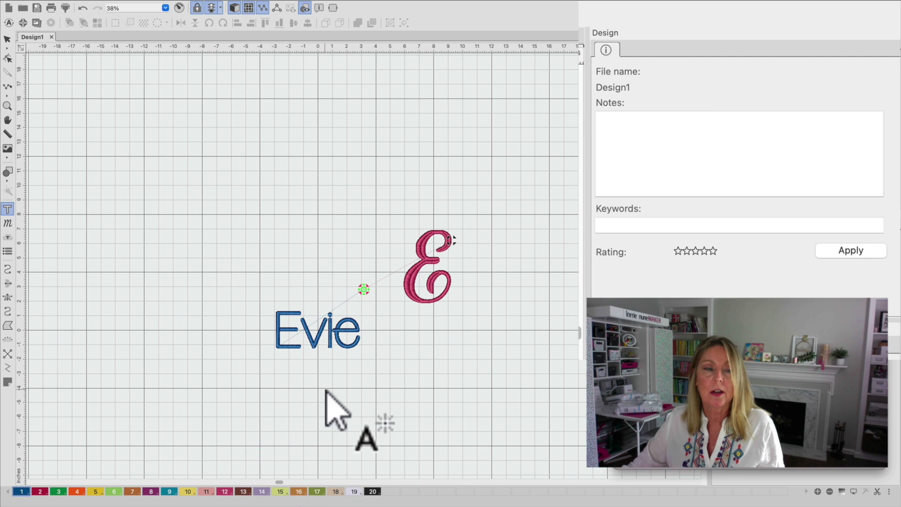
{"action": "scroll", "coordinate": [334, 403], "scroll_direction": "up", "scroll_amount": 1}
{"action": "scroll", "coordinate": [327, 392], "scroll_direction": "up", "scroll_amount": 1}
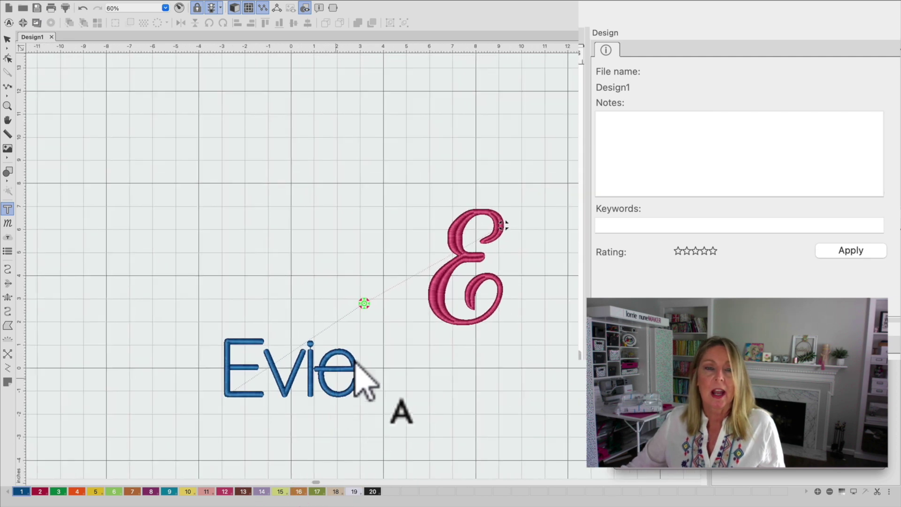
{"action": "left_click", "coordinate": [463, 253]}
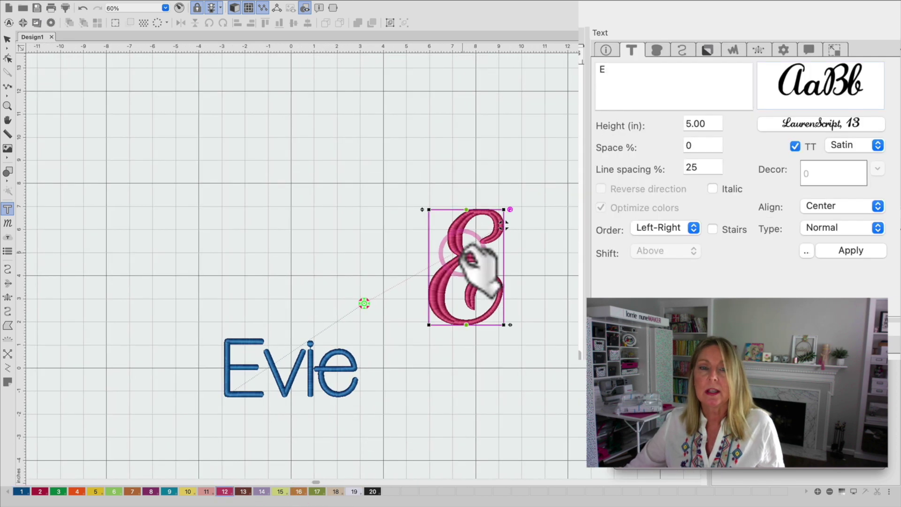
{"action": "left_click", "coordinate": [838, 48]}
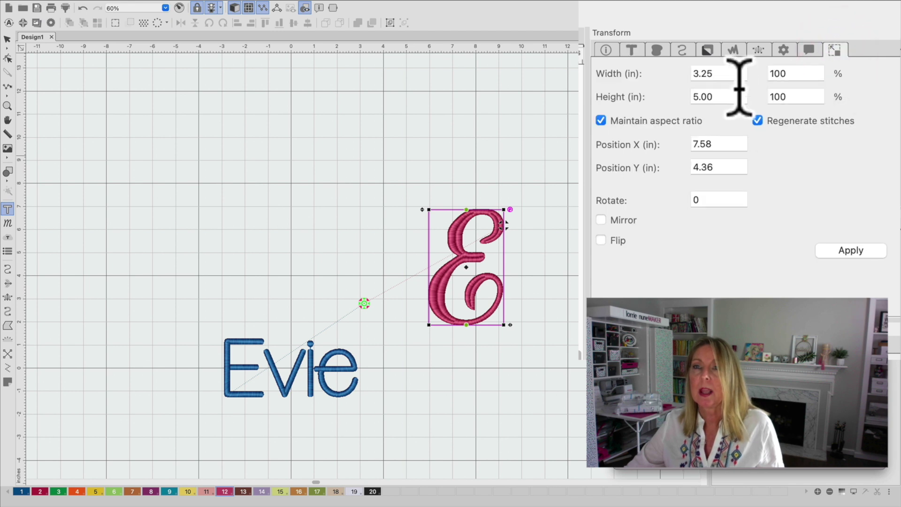
{"action": "left_click_drag", "start_coordinate": [730, 142], "coordinate": [683, 145]}
{"action": "type", "text": "0"}
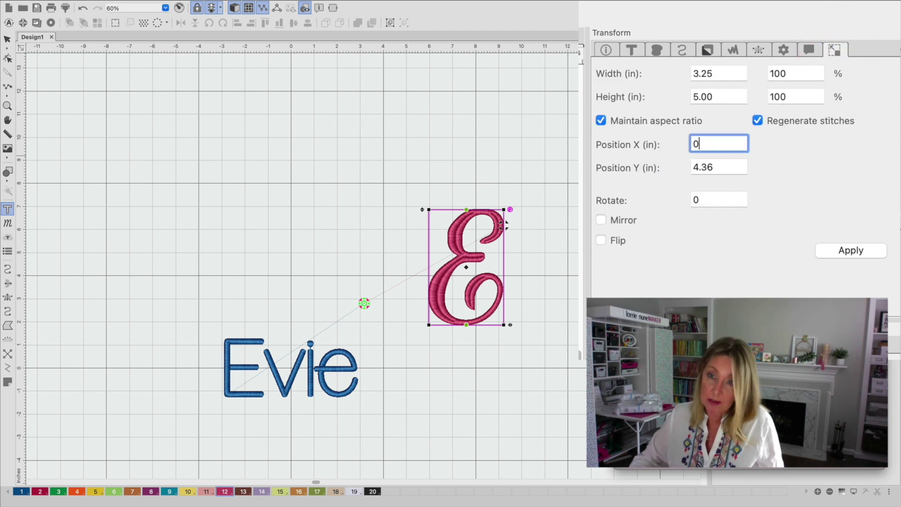
{"action": "key", "text": "Tab"}
{"action": "type", "text": "0"}
{"action": "key", "text": "Tab"}
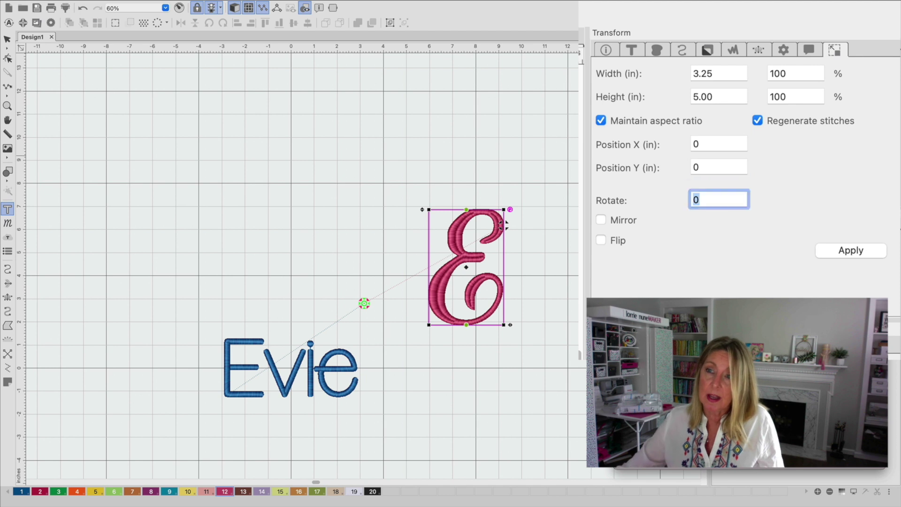
{"action": "left_click", "coordinate": [862, 250]}
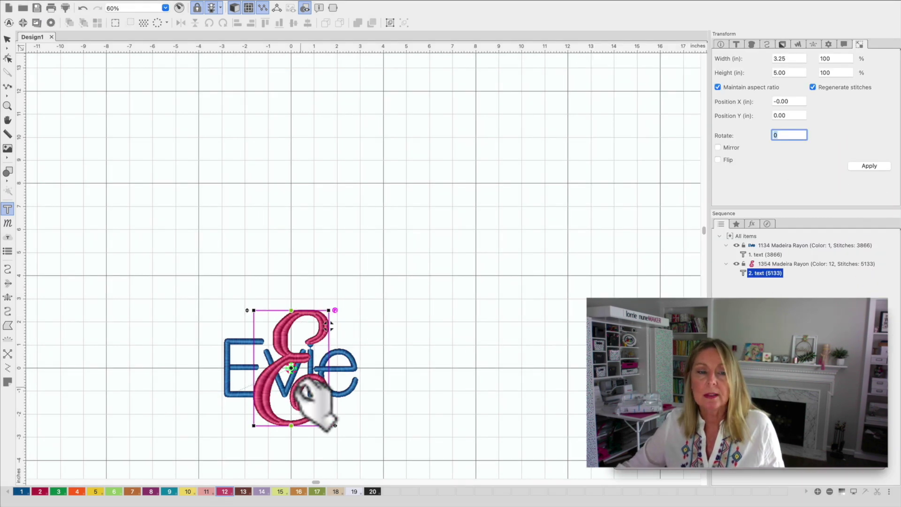
Apply Arrange > To Front to the E's Sequence entry so it sews first.
{"action": "left_click", "coordinate": [760, 274]}
{"action": "right_click", "coordinate": [761, 275]}
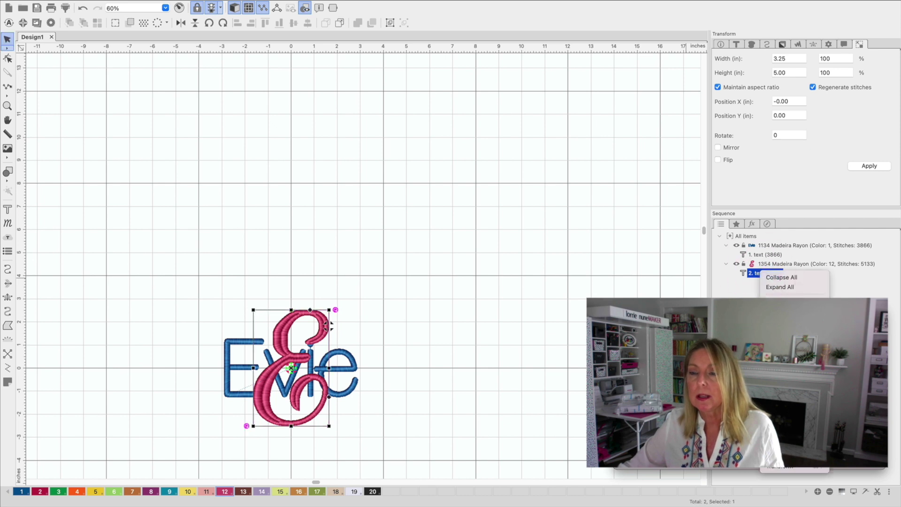
{"action": "mouse_move", "coordinate": [793, 466]}
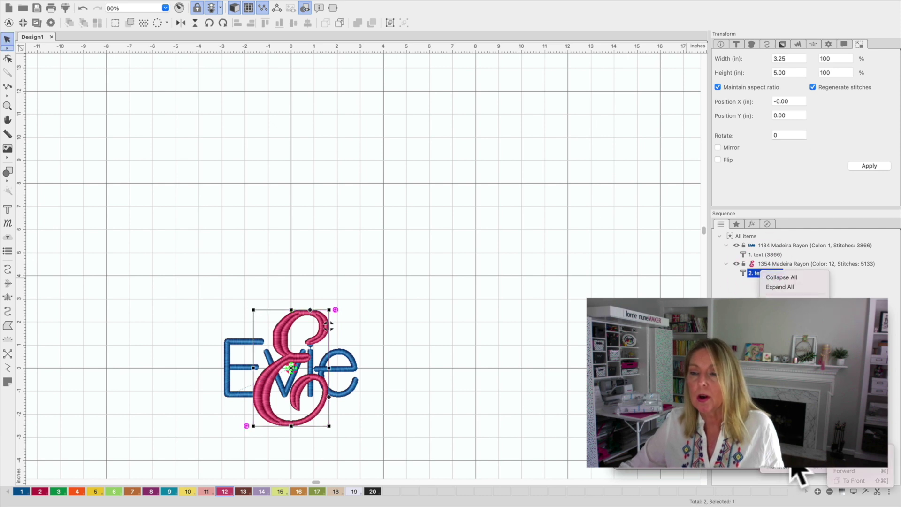
{"action": "left_click", "coordinate": [838, 469]}
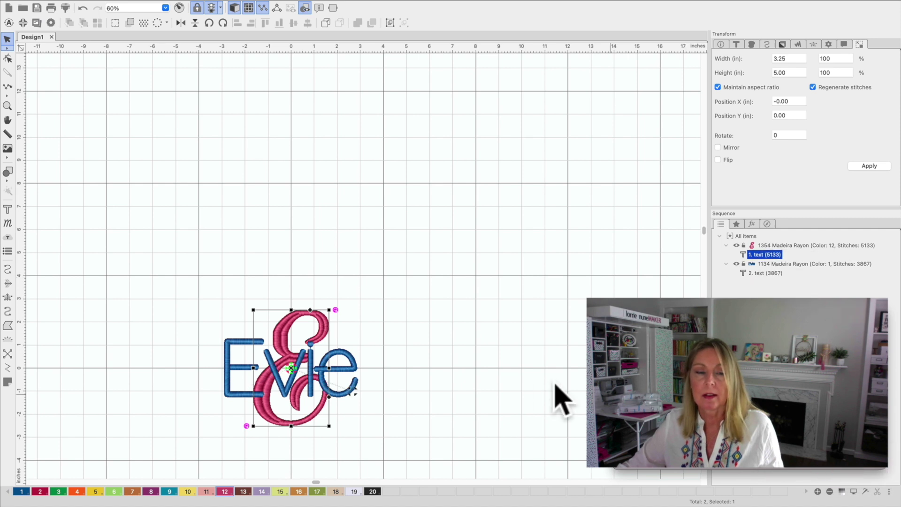
{"action": "scroll", "coordinate": [403, 391], "scroll_direction": "down", "scroll_amount": 5}
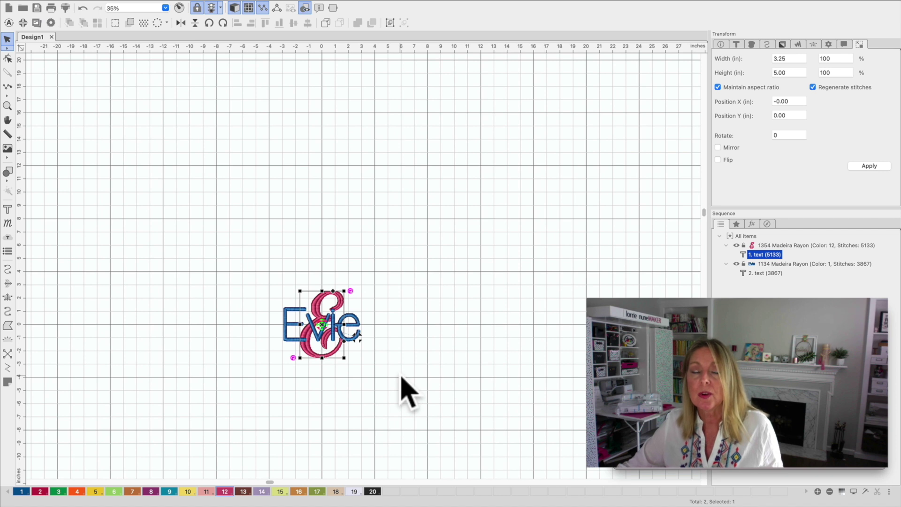
{"action": "scroll", "coordinate": [404, 391], "scroll_direction": "down", "scroll_amount": 1}
{"action": "scroll", "coordinate": [407, 393], "scroll_direction": "up", "scroll_amount": 6}
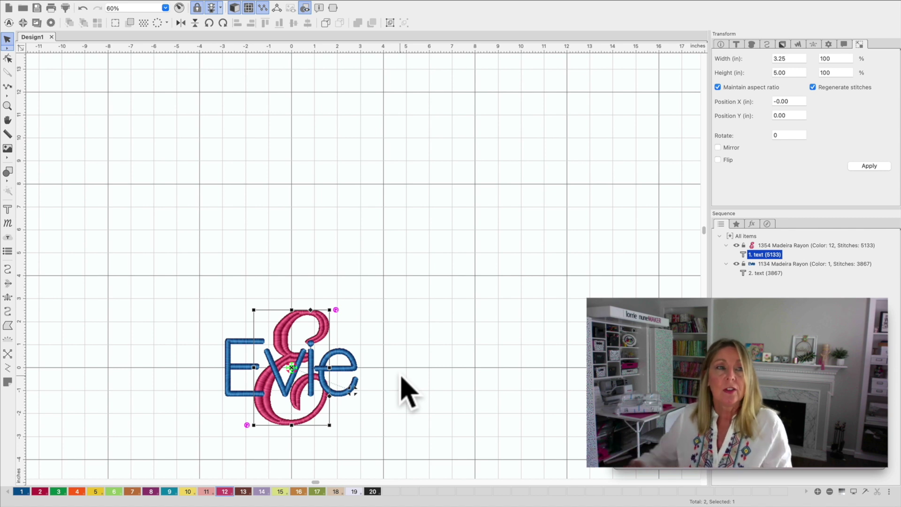
Via File > Save, name the design Evie Robe.rde and save it on the Desktop.
{"action": "mouse_move", "coordinate": [20, 14]}
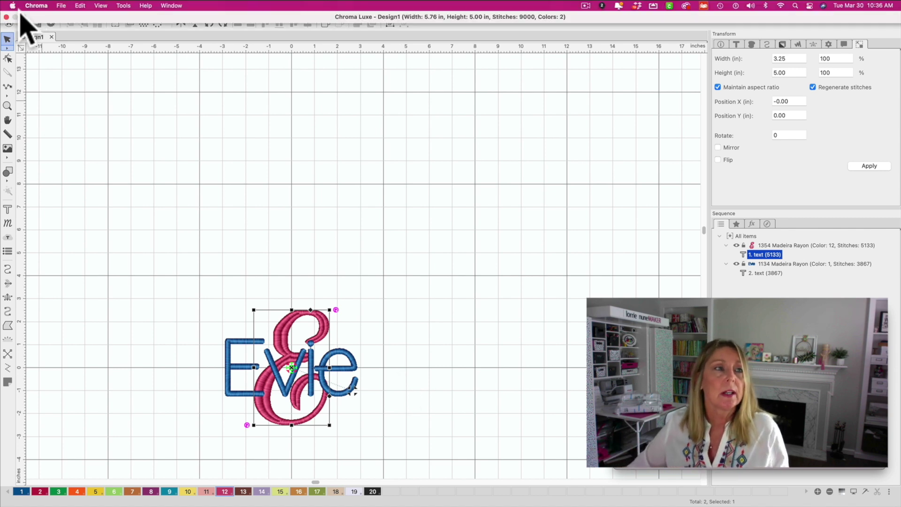
{"action": "left_click", "coordinate": [61, 5]}
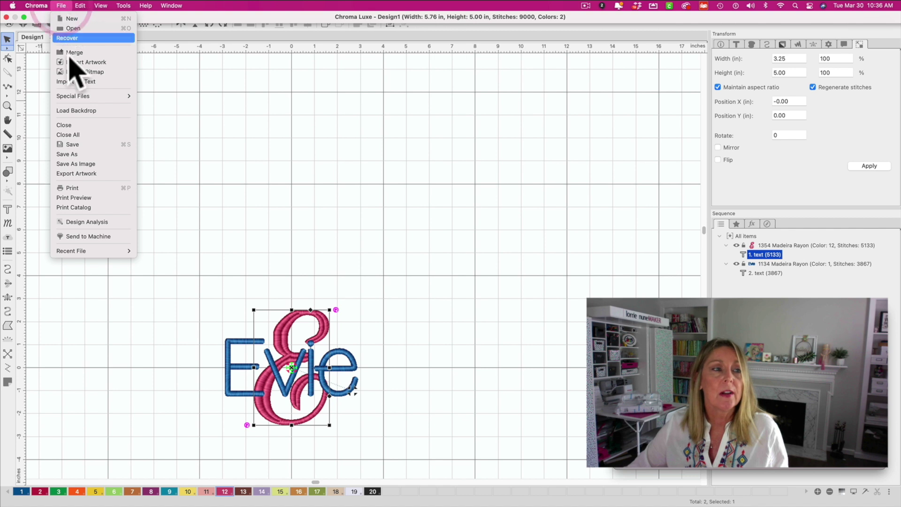
{"action": "left_click", "coordinate": [86, 150]}
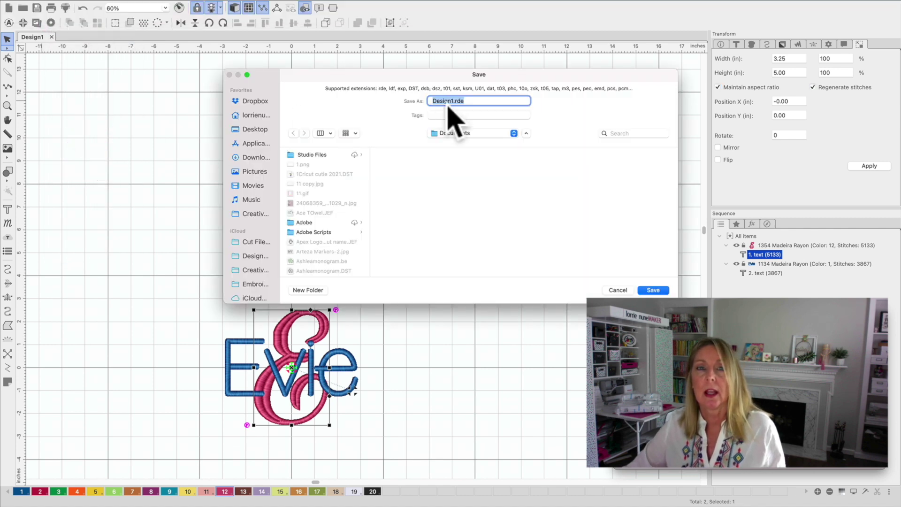
{"action": "left_click", "coordinate": [409, 95]}
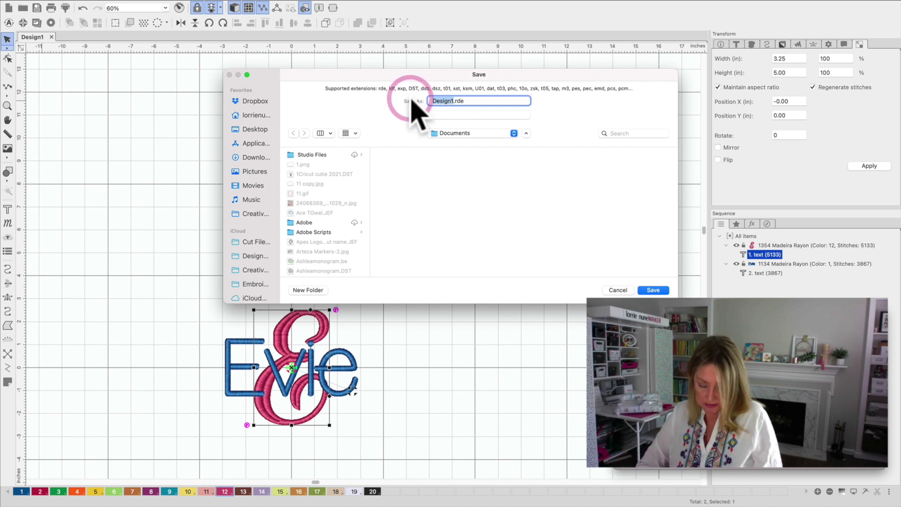
{"action": "type", "text": "Evie Robe"}
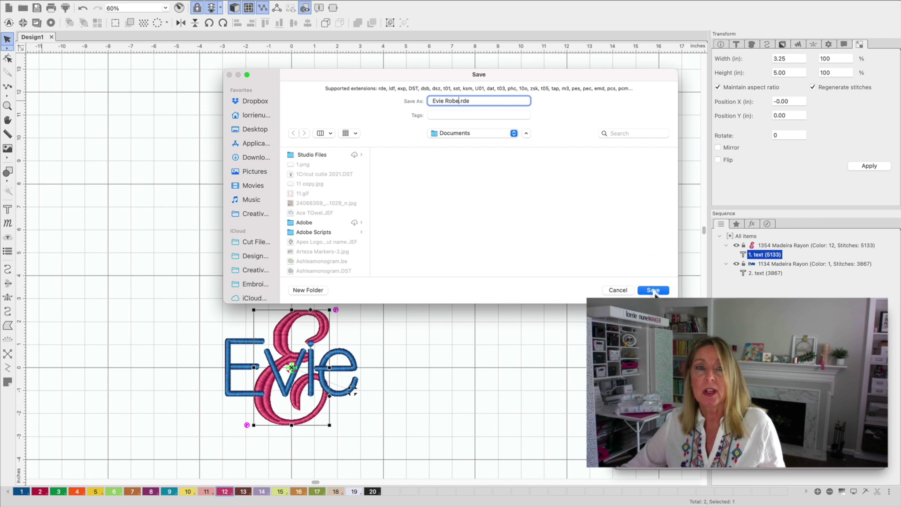
{"action": "left_click", "coordinate": [514, 134]}
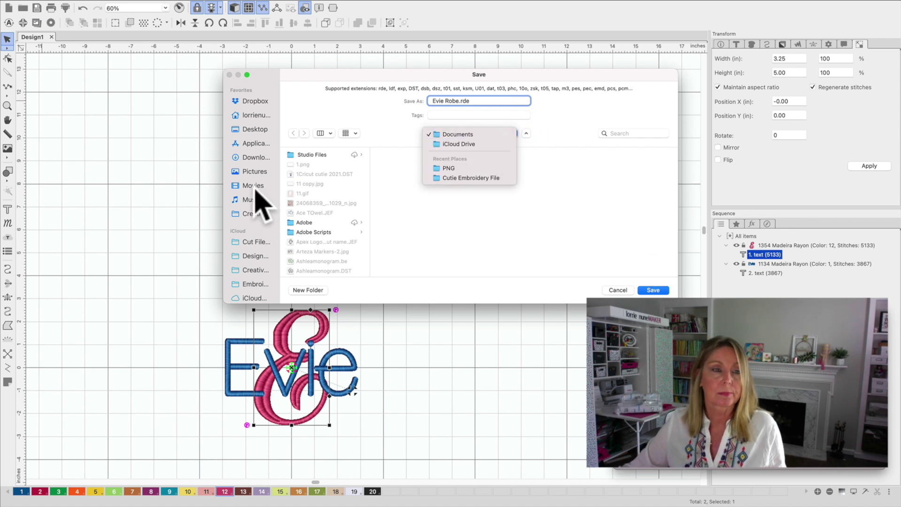
{"action": "left_click", "coordinate": [250, 127]}
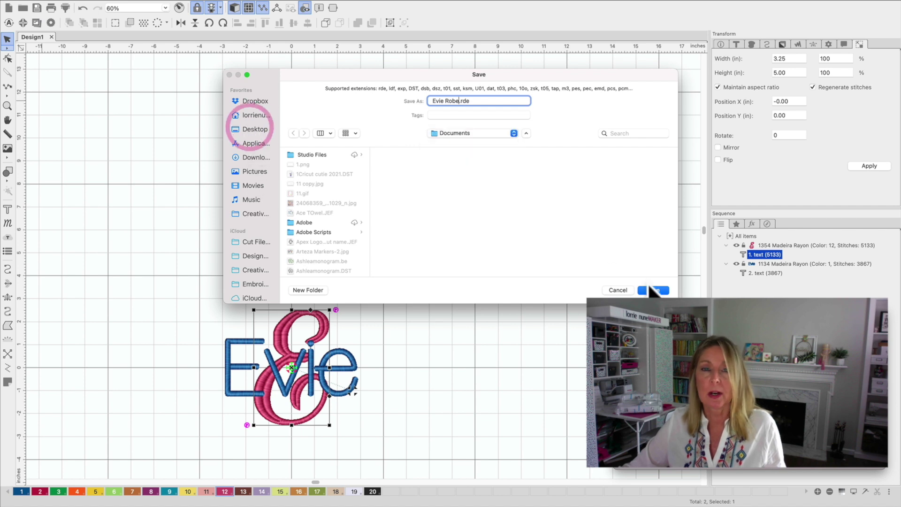
{"action": "left_click", "coordinate": [515, 133]}
{"action": "left_click", "coordinate": [250, 129]}
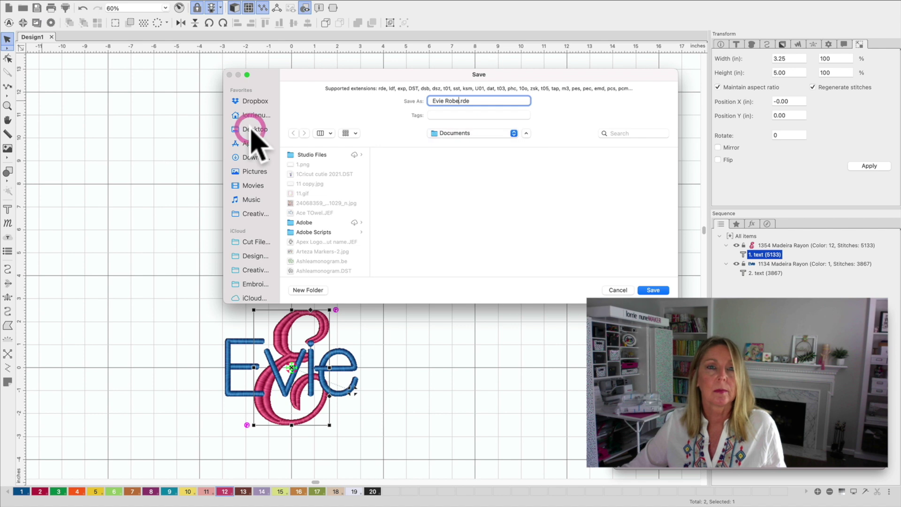
{"action": "left_click", "coordinate": [250, 129]}
{"action": "left_click", "coordinate": [653, 290]}
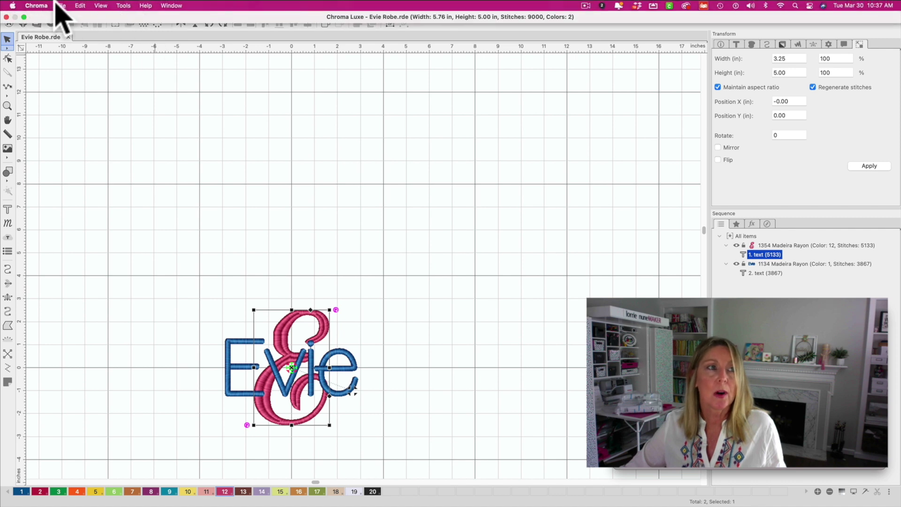
Start a Save As copy of 'Evie Robe' and begin deleting its .rde extension.
{"action": "left_click", "coordinate": [61, 6]}
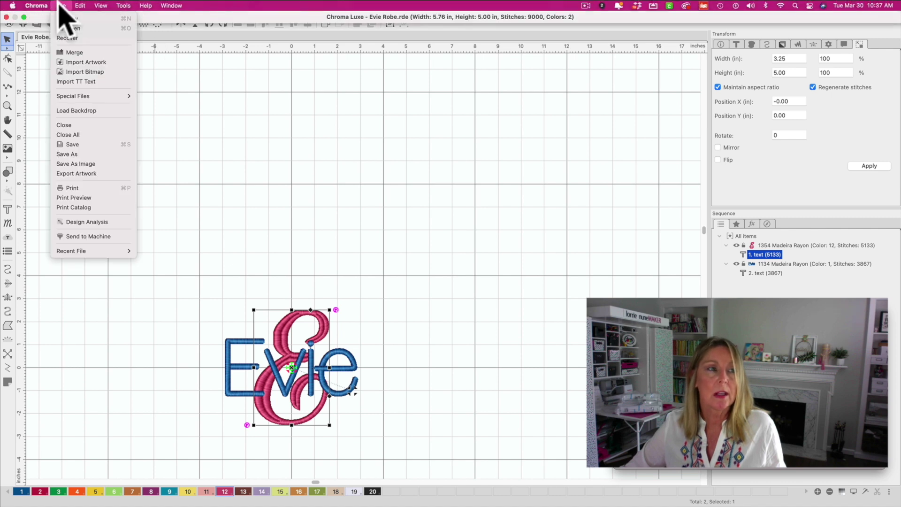
{"action": "left_click", "coordinate": [84, 154]}
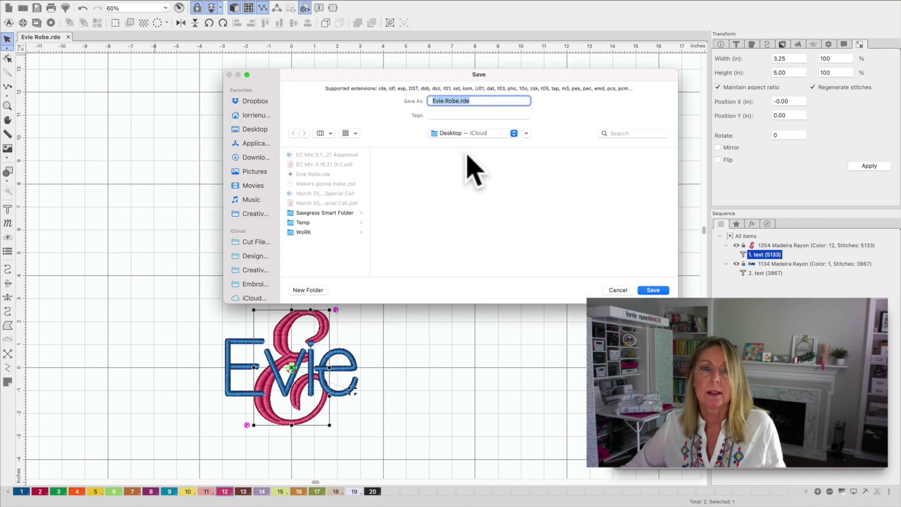
{"action": "left_click", "coordinate": [471, 100]}
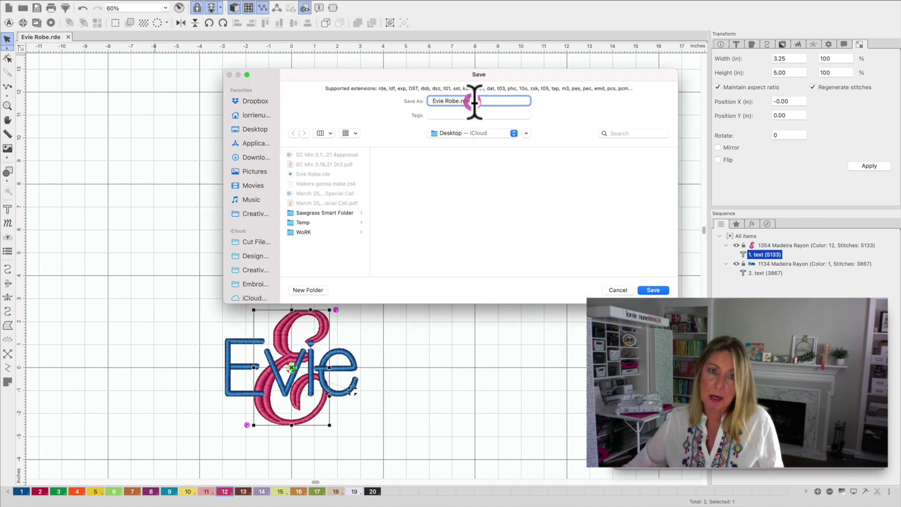
{"action": "key", "text": "BackSpace"}
{"action": "key", "text": "BackSpace"}
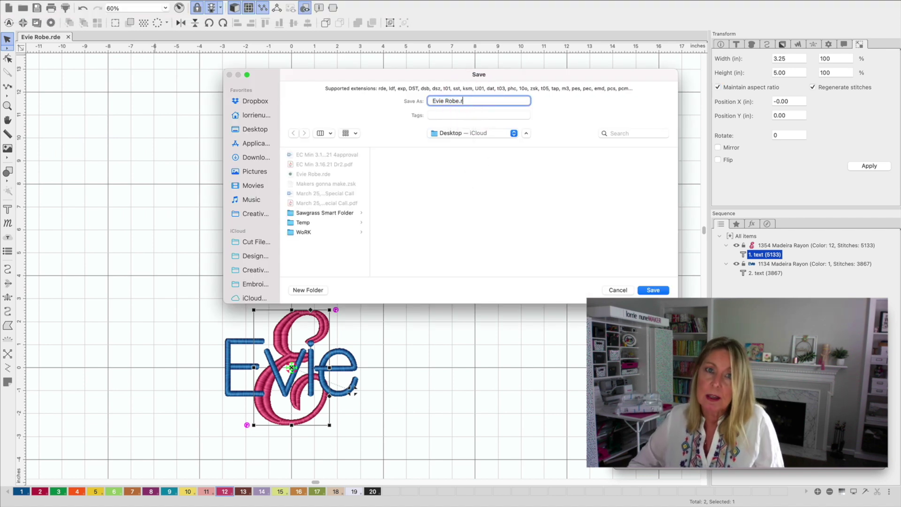